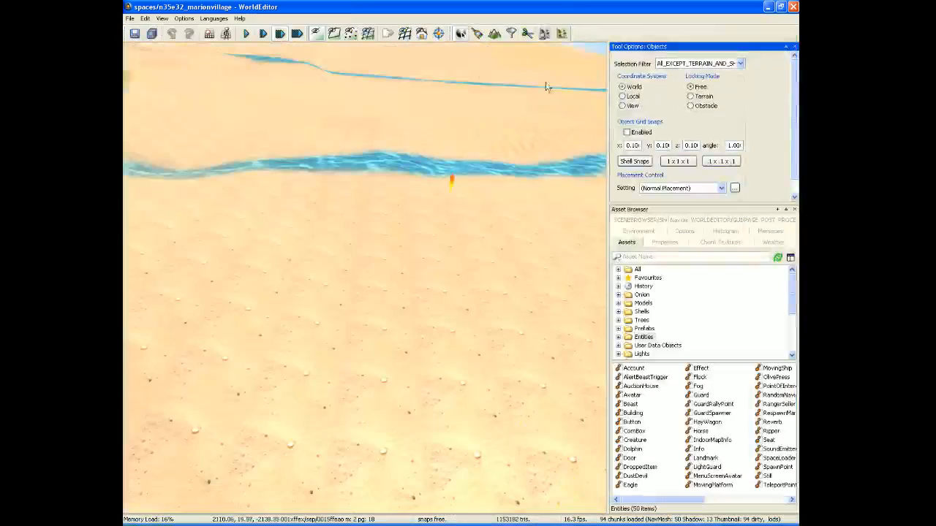
# - List the model assets and search them for "tree"
pyautogui.moveTo(447, 303); pyautogui.dragTo(431, 291, button='right')
pyautogui.moveTo(347, 261); pyautogui.dragTo(282, 260, button='right')
pyautogui.press('w')
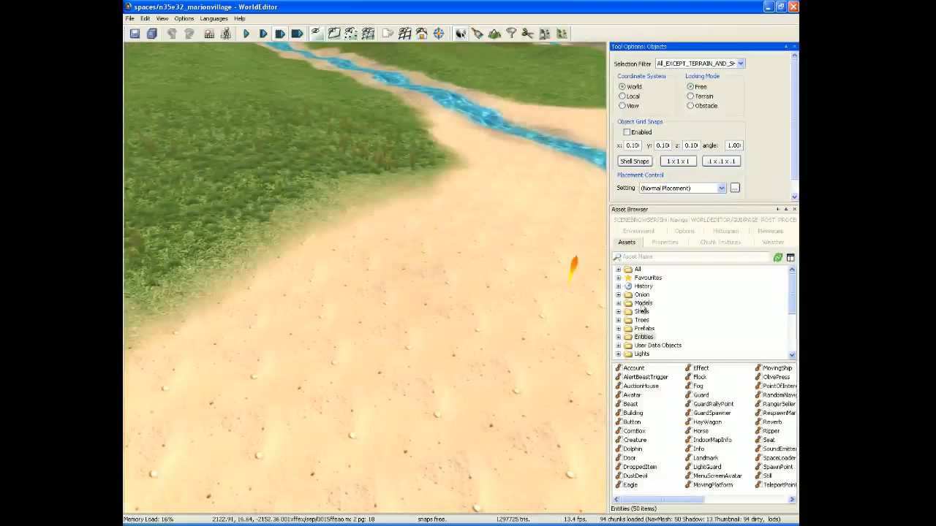
pyautogui.click(638, 303)
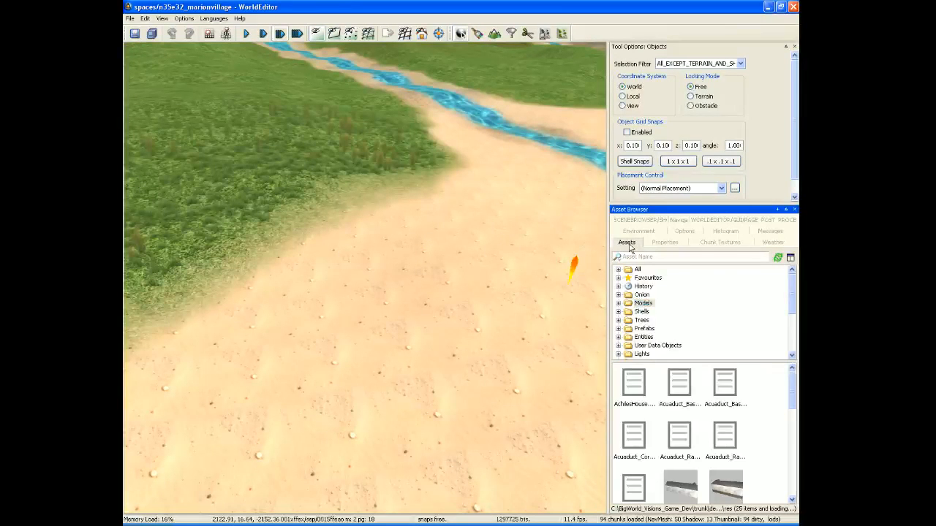
pyautogui.click(644, 308)
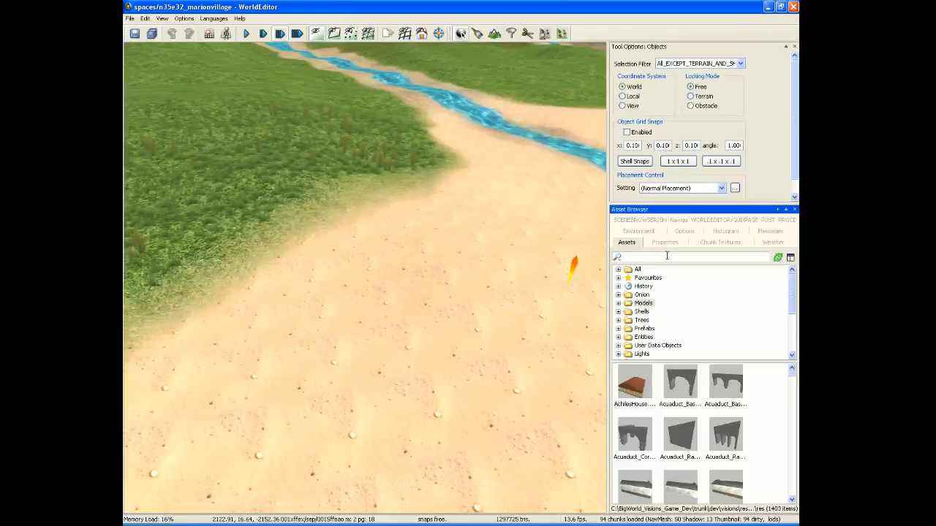
pyautogui.click(667, 256)
pyautogui.write('tree')
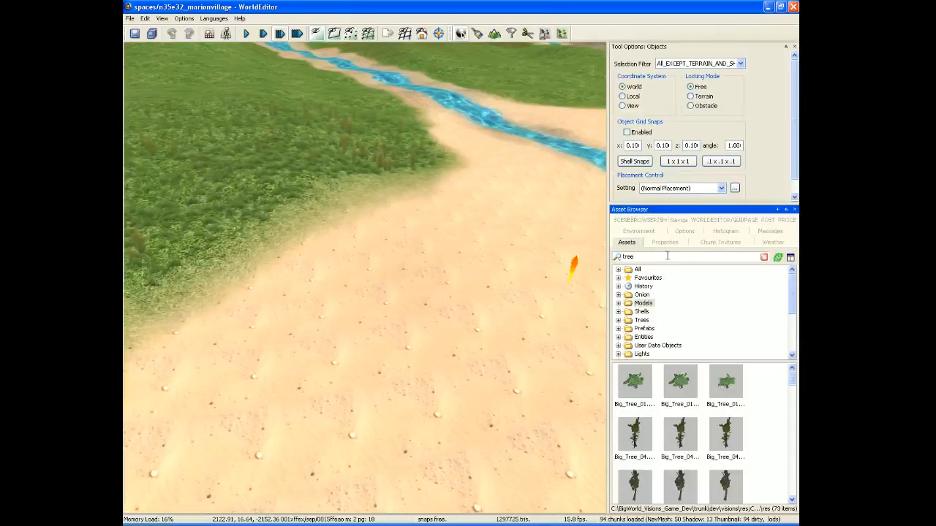
pyautogui.scroll(-1, 789, 298)
pyautogui.moveTo(791, 376)
pyautogui.mouseDown()
pyautogui.moveTo(795, 492)
pyautogui.moveTo(791, 376)
pyautogui.mouseUp()
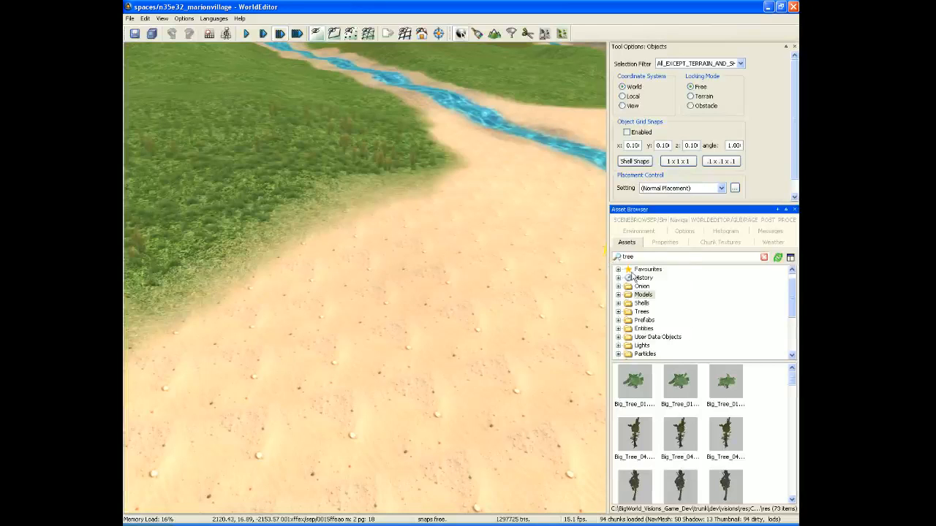
# - Filter the model assets by "palm"
pyautogui.write('palm')
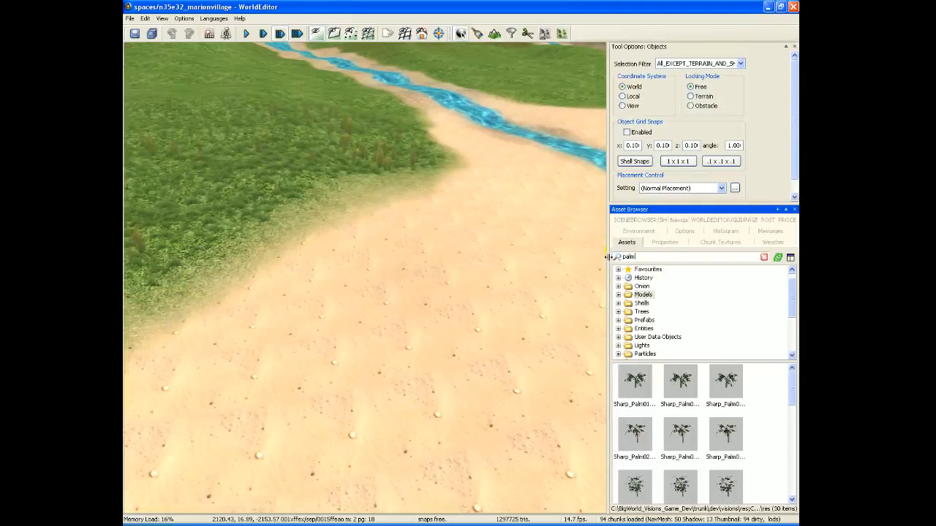
pyautogui.click(642, 294)
pyautogui.moveTo(793, 390); pyautogui.dragTo(793, 398)
pyautogui.moveTo(506, 367)
pyautogui.mouseDown(button='right')
pyautogui.moveTo(574, 379)
pyautogui.moveTo(506, 367)
pyautogui.mouseUp(button='right')
# - Place the Sharp_Palm02 model on the sand near the river and lower it slightly into the ground
pyautogui.click(636, 409)
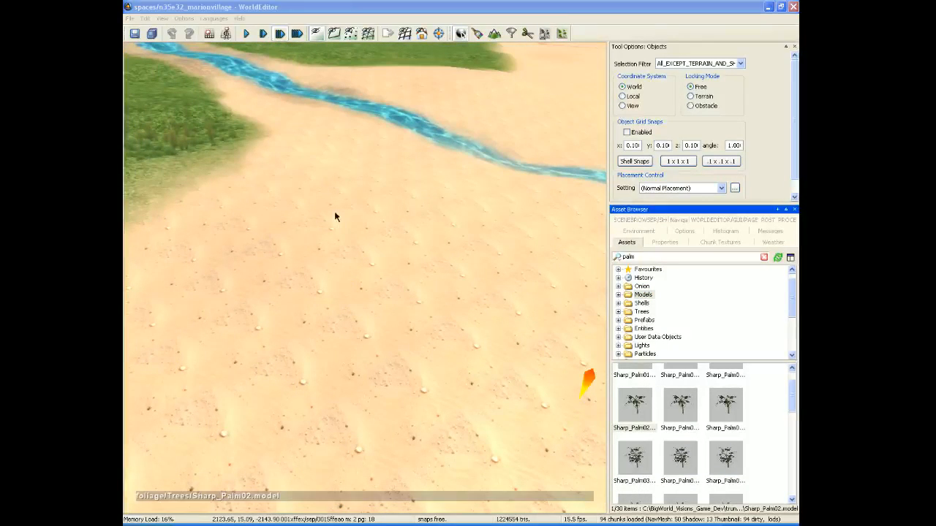
pyautogui.click(419, 313)
pyautogui.scroll(-1, 793, 405)
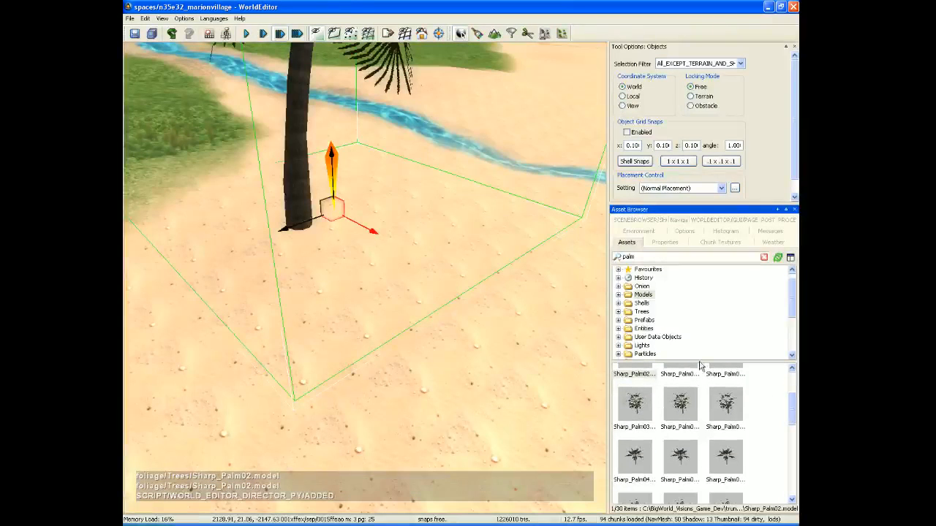
pyautogui.moveTo(331, 156); pyautogui.dragTo(331, 167)
# - Place the Sharp_Palm07 model on the sand beside the first palm and adjust its position
pyautogui.moveTo(793, 415); pyautogui.dragTo(794, 462)
pyautogui.moveTo(635, 428); pyautogui.dragTo(246, 326)
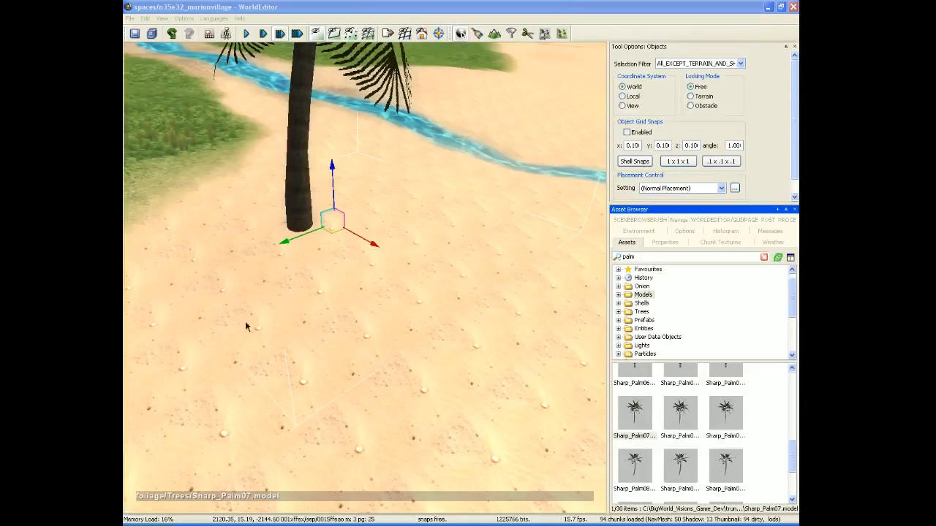
pyautogui.moveTo(191, 287); pyautogui.dragTo(201, 405)
# - Place the Sharp_Palm05 model on the open sand near the other two palms and adjust its position
pyautogui.moveTo(202, 405)
pyautogui.mouseDown(button='right')
pyautogui.moveTo(183, 343)
pyautogui.moveTo(175, 410)
pyautogui.moveTo(198, 439)
pyautogui.mouseUp(button='right')
pyautogui.moveTo(558, 390)
pyautogui.mouseDown(button='right')
pyautogui.moveTo(564, 406)
pyautogui.moveTo(533, 438)
pyautogui.moveTo(479, 456)
pyautogui.mouseUp(button='right')
pyautogui.scroll(3, 792, 457)
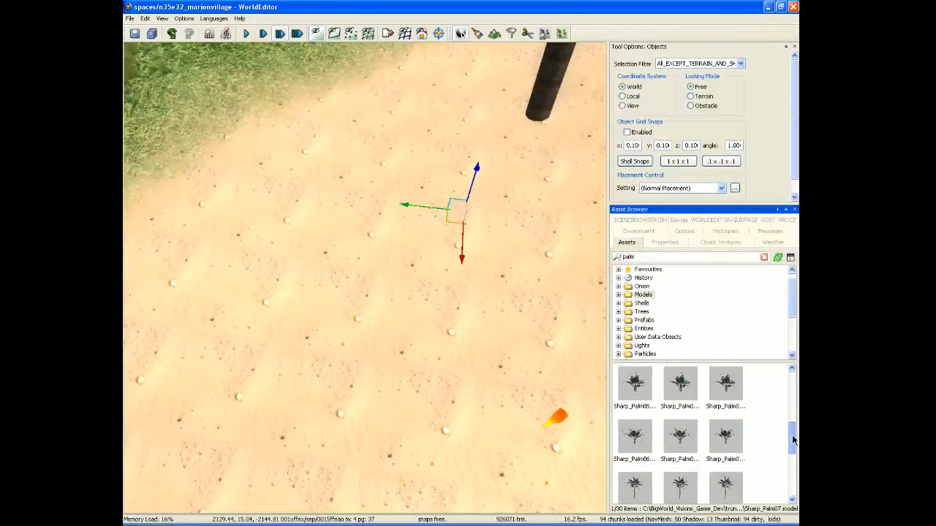
pyautogui.moveTo(636, 423); pyautogui.dragTo(395, 423)
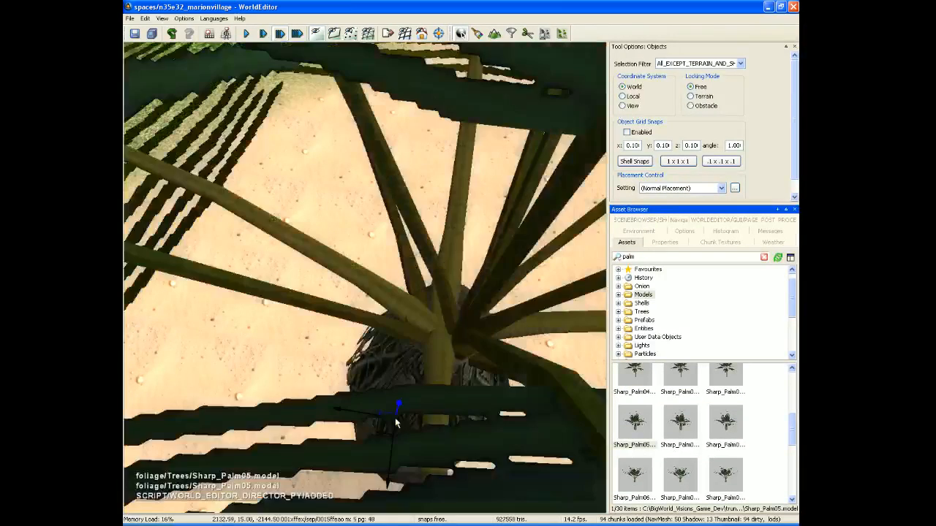
pyautogui.press('s')
pyautogui.moveTo(461, 395); pyautogui.dragTo(500, 359, button='right')
pyautogui.moveTo(328, 327); pyautogui.dragTo(291, 383)
# - List the prefab assets and clear the "palm" filter
pyautogui.moveTo(432, 399); pyautogui.dragTo(524, 415, button='right')
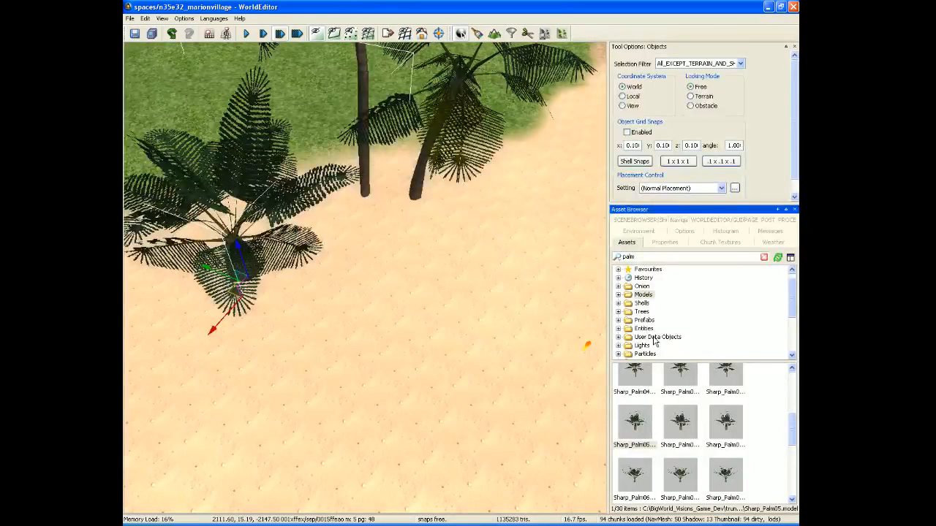
pyautogui.scroll(-2, 791, 318)
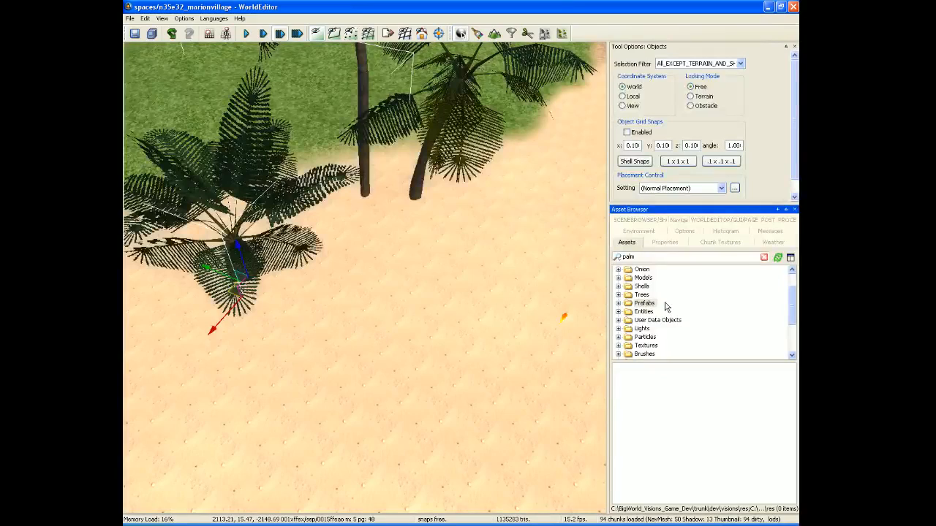
pyautogui.moveTo(438, 321); pyautogui.dragTo(489, 376, button='right')
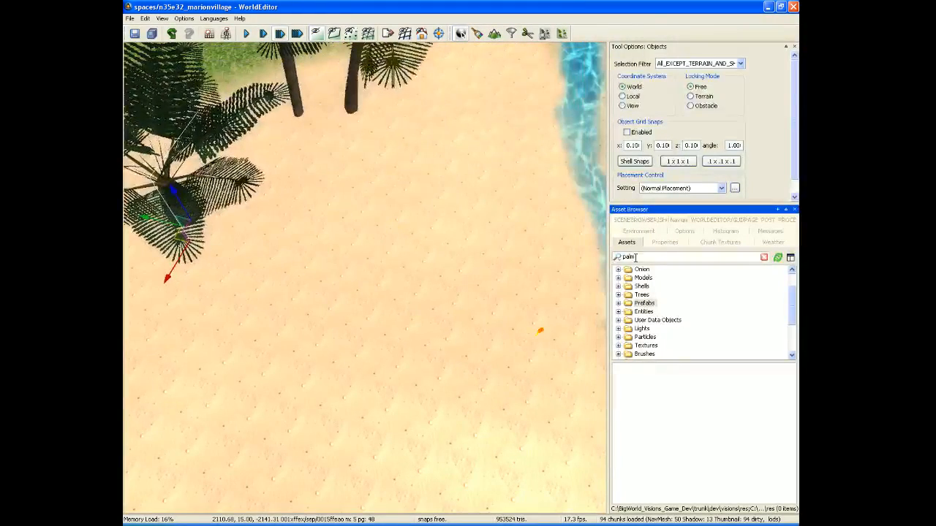
pyautogui.press('BackSpace')
pyautogui.press('BackSpace')
pyautogui.press('BackSpace')
pyautogui.press('BackSpace')
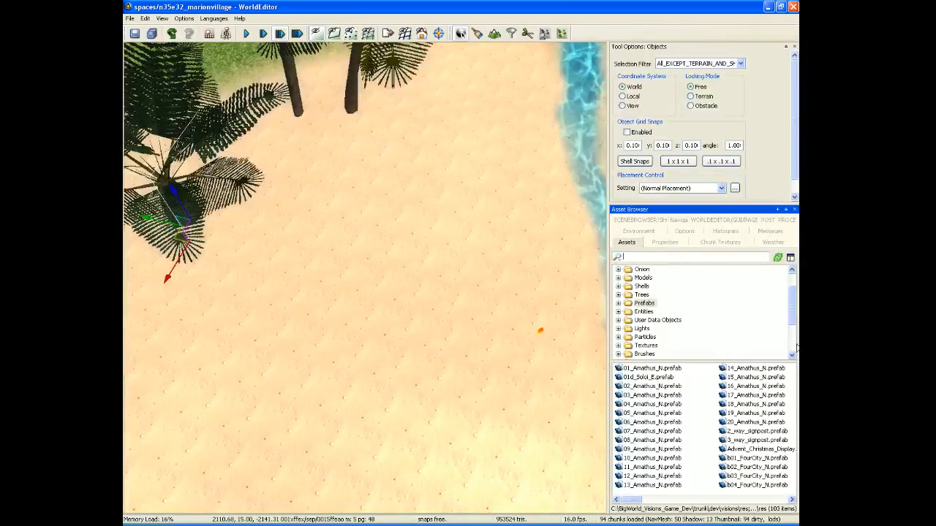
# - Place the Burning_Campfire_1 prefab on the open sand between the palms and the river
pyautogui.moveTo(646, 501); pyautogui.dragTo(676, 502)
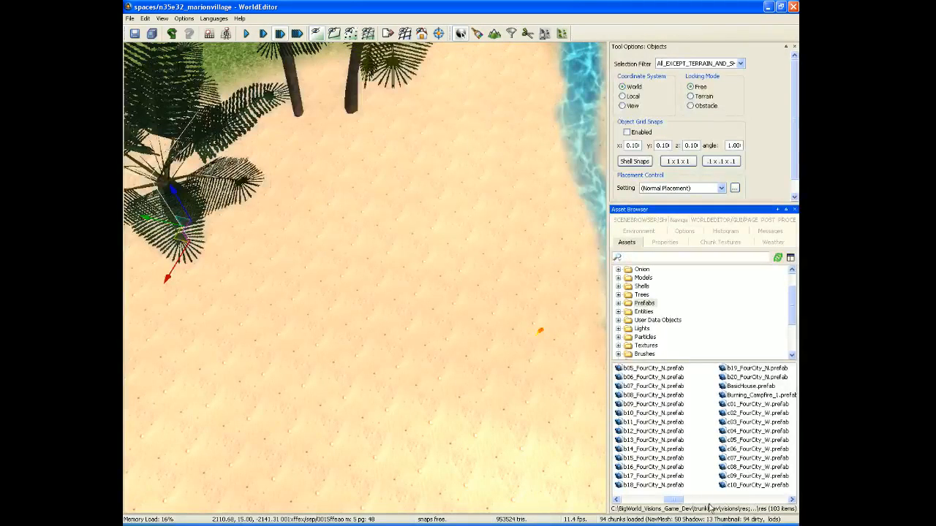
pyautogui.click(792, 500)
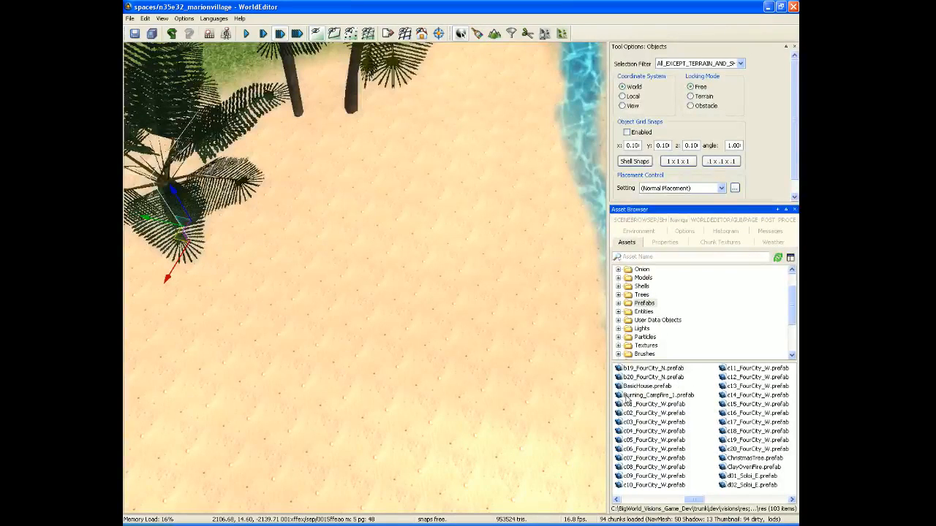
pyautogui.moveTo(625, 401); pyautogui.dragTo(584, 357)
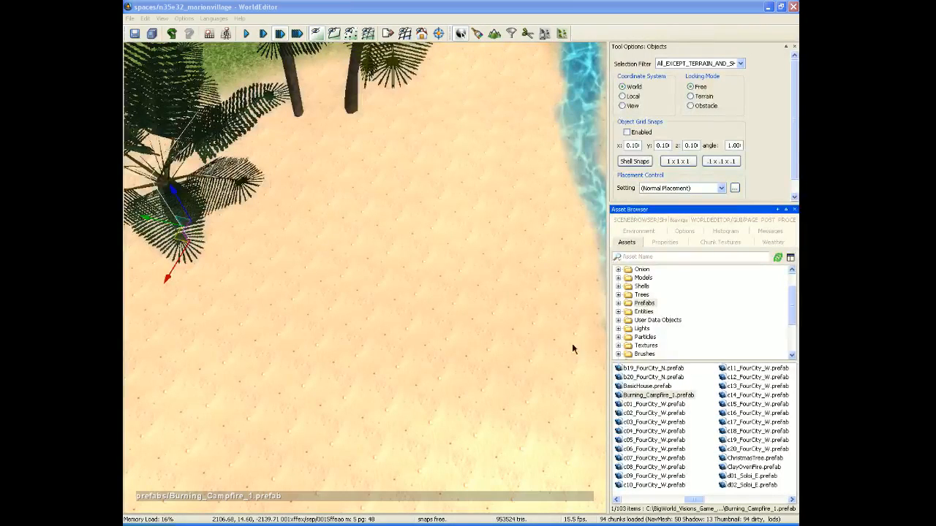
pyautogui.moveTo(423, 249); pyautogui.dragTo(365, 230)
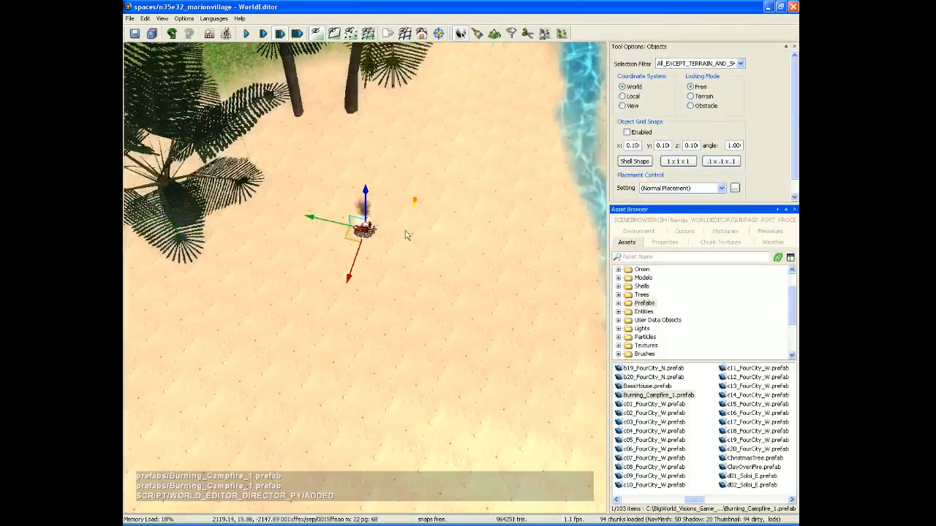
# - Adjust the campfire's height so that it sits on the sand
pyautogui.press('w')
pyautogui.moveTo(395, 310)
pyautogui.mouseDown(button='right')
pyautogui.moveTo(369, 340)
pyautogui.moveTo(365, 263)
pyautogui.moveTo(388, 205)
pyautogui.moveTo(377, 249)
pyautogui.moveTo(347, 236)
pyautogui.moveTo(340, 245)
pyautogui.moveTo(383, 237)
pyautogui.moveTo(395, 310)
pyautogui.mouseUp(button='right')
pyautogui.press('s')
pyautogui.press('w')
pyautogui.press('s')
pyautogui.press('w')
pyautogui.press('s')
pyautogui.press('s')
pyautogui.press('w')
pyautogui.press('s')
pyautogui.moveTo(354, 304); pyautogui.dragTo(354, 300)
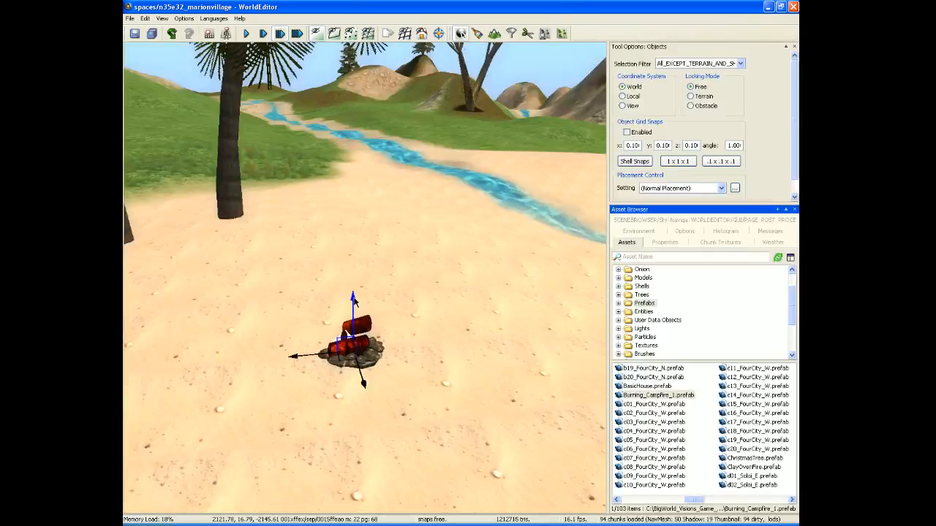
# - Tilt the campfire slightly to match the slope of the sand and fine-tune its height
pyautogui.moveTo(434, 386)
pyautogui.mouseDown(button='right')
pyautogui.moveTo(376, 387)
pyautogui.moveTo(382, 438)
pyautogui.moveTo(413, 449)
pyautogui.moveTo(420, 504)
pyautogui.moveTo(429, 373)
pyautogui.moveTo(419, 371)
pyautogui.moveTo(446, 375)
pyautogui.mouseUp(button='right')
pyautogui.press('w')
pyautogui.press('s')
pyautogui.press('w')
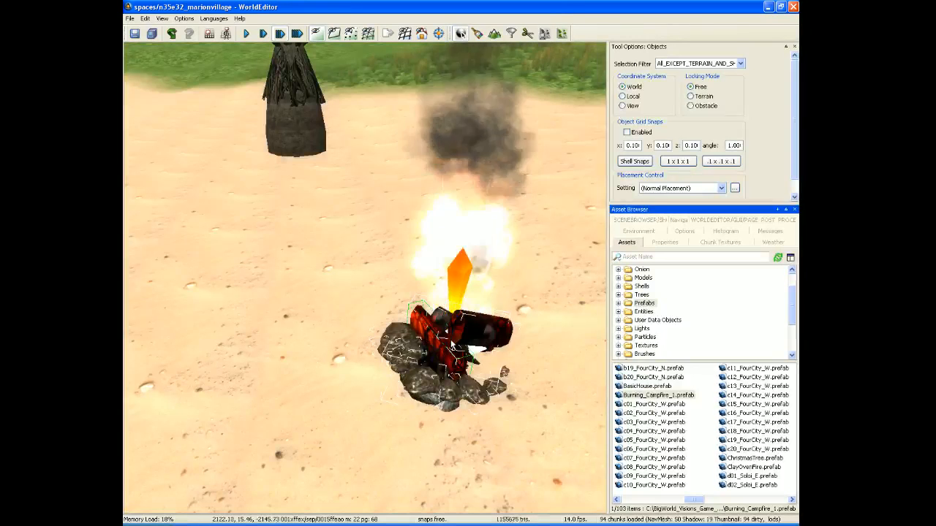
pyautogui.press('shift')
pyautogui.press('shift')
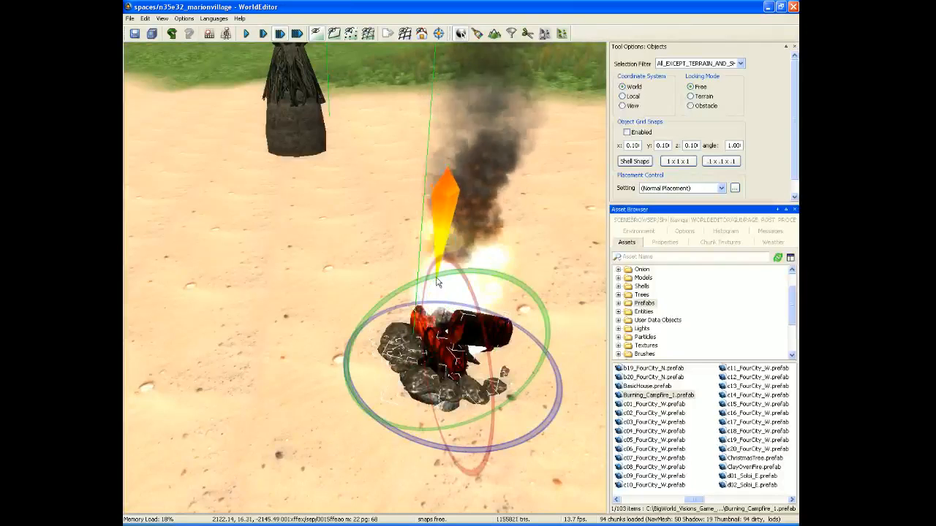
pyautogui.moveTo(437, 275); pyautogui.dragTo(414, 278)
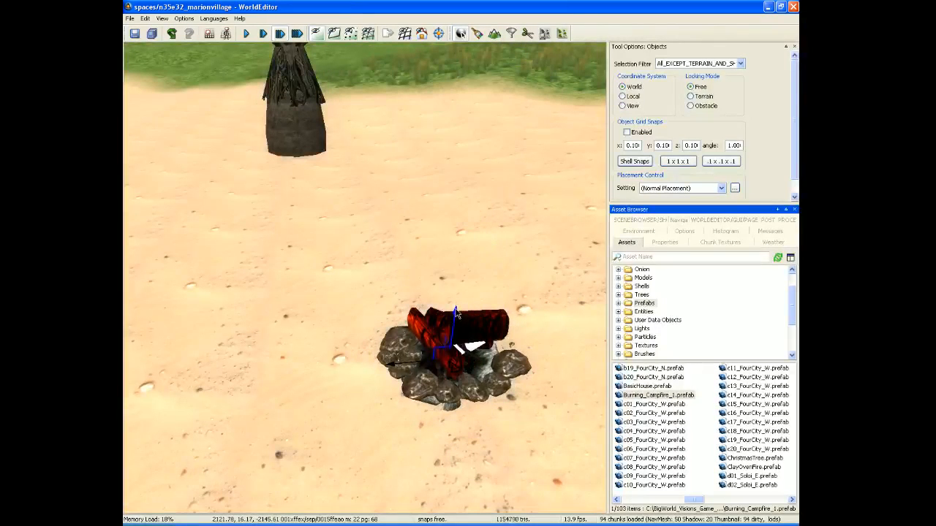
pyautogui.moveTo(456, 312); pyautogui.dragTo(459, 311)
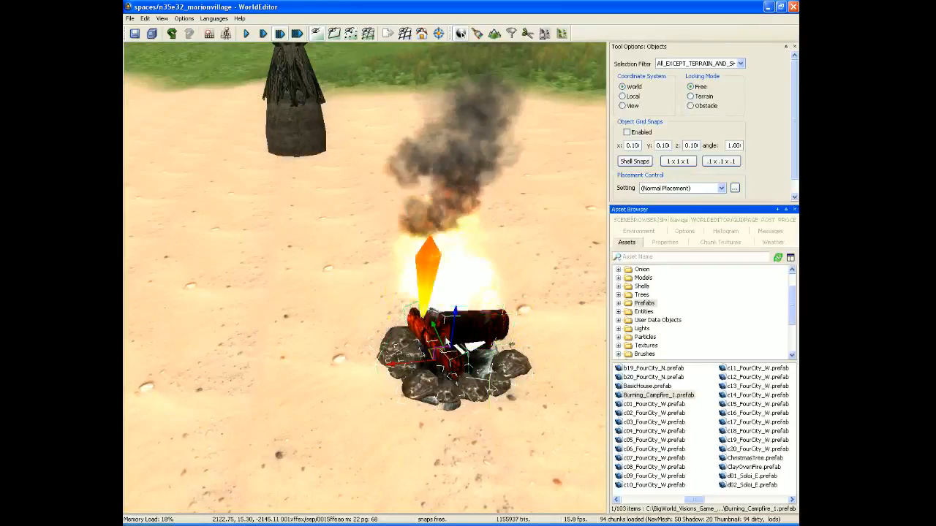
pyautogui.keyDown('shift'); pyautogui.moveTo(449, 273); pyautogui.dragTo(448, 273); pyautogui.keyUp('shift')
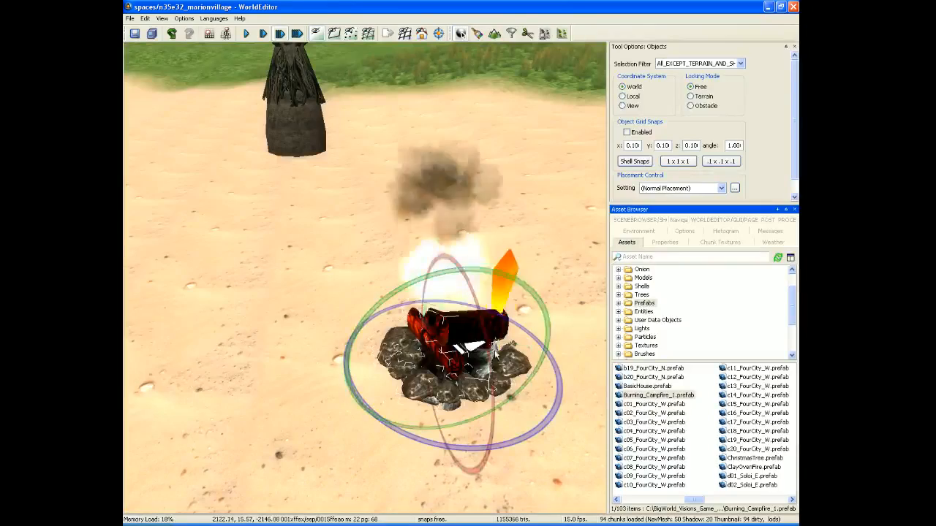
pyautogui.moveTo(448, 307)
pyautogui.mouseDown(button='right')
pyautogui.moveTo(439, 249)
pyautogui.moveTo(453, 244)
pyautogui.moveTo(490, 300)
pyautogui.moveTo(585, 282)
pyautogui.moveTo(570, 263)
pyautogui.moveTo(512, 325)
pyautogui.mouseUp(button='right')
pyautogui.press('w')
pyautogui.press('w')
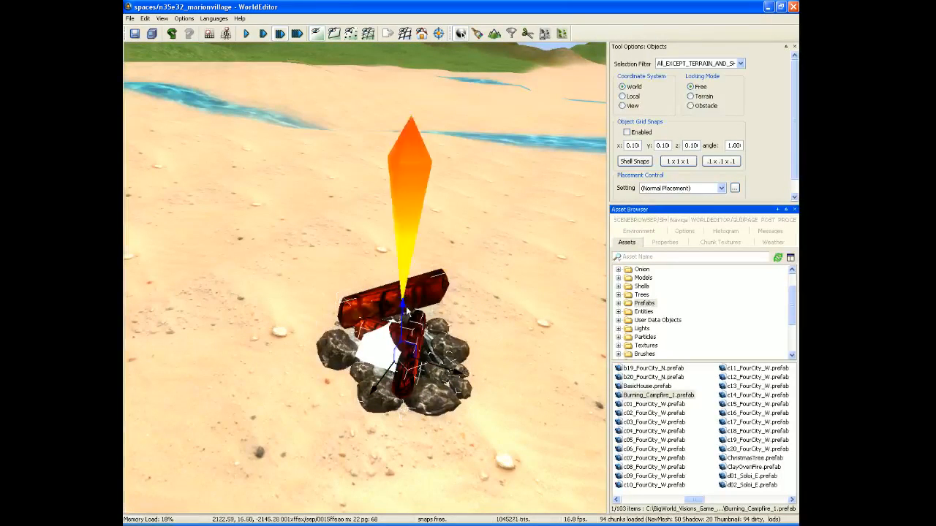
pyautogui.moveTo(471, 357); pyautogui.dragTo(479, 333, button='right')
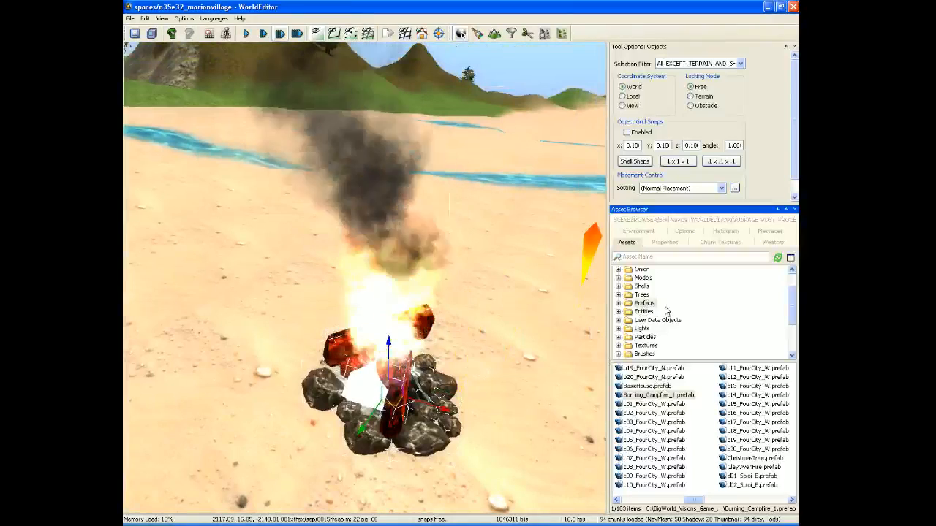
# - Browse the prefab list again and switch the asset list to Entities
pyautogui.click(642, 303)
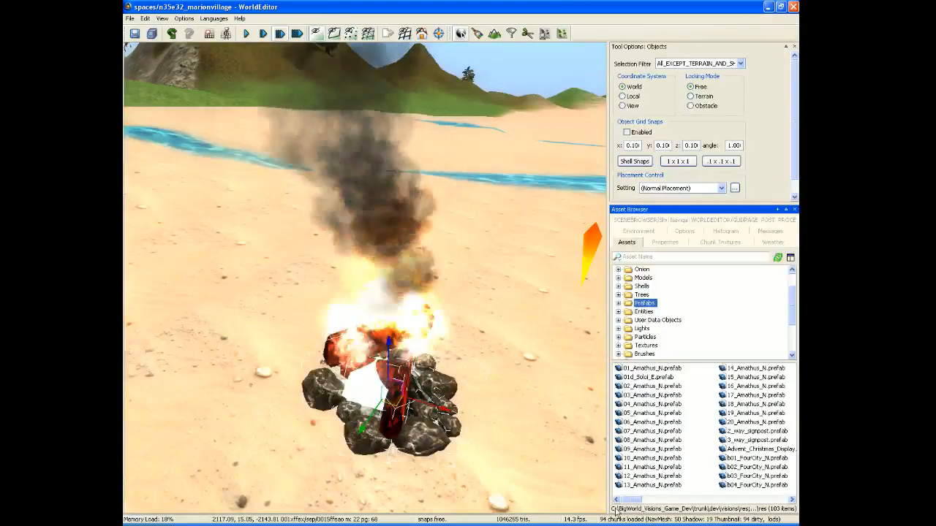
pyautogui.moveTo(630, 499)
pyautogui.mouseDown()
pyautogui.moveTo(756, 498)
pyautogui.moveTo(630, 500)
pyautogui.mouseUp()
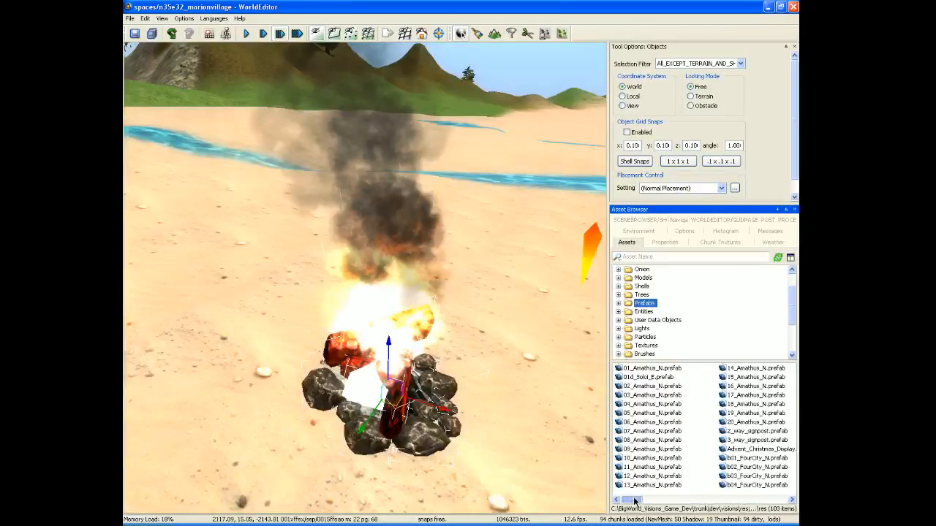
pyautogui.moveTo(524, 314); pyautogui.dragTo(475, 310, button='right')
pyautogui.press('s')
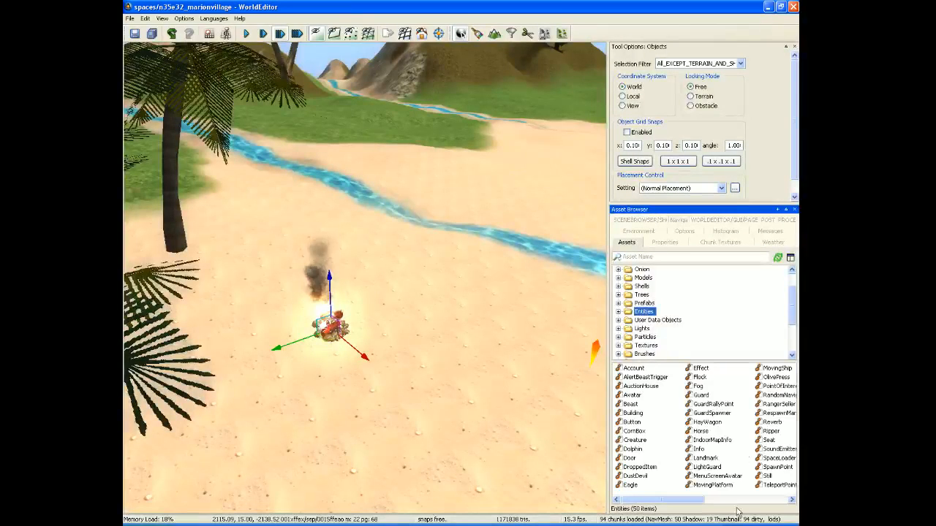
# - Copy the name log_section_locust from Visions_Technical_Design_Document.odt in OpenOffice.org Writer and return to WorldEditor
pyautogui.click(606, 525)
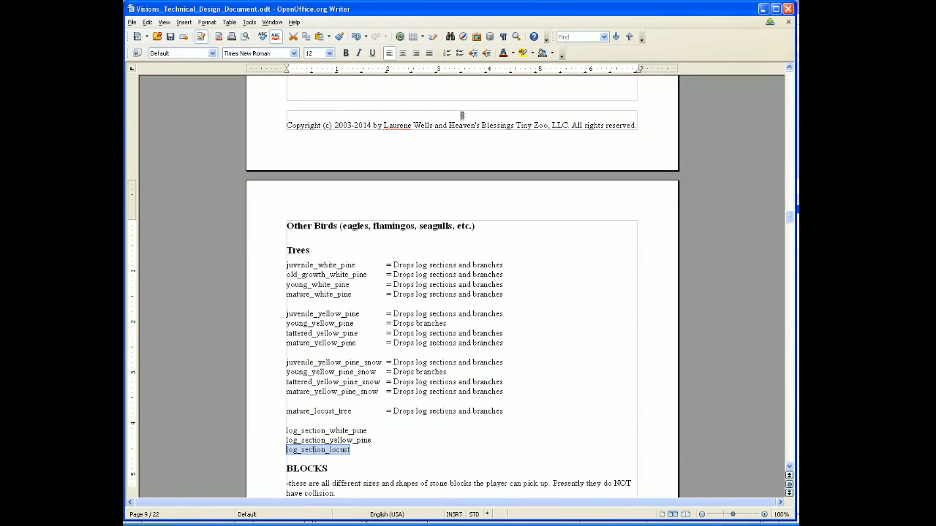
pyautogui.rightClick(315, 450)
pyautogui.click(327, 431)
pyautogui.hotkey('alt', 'Tab')
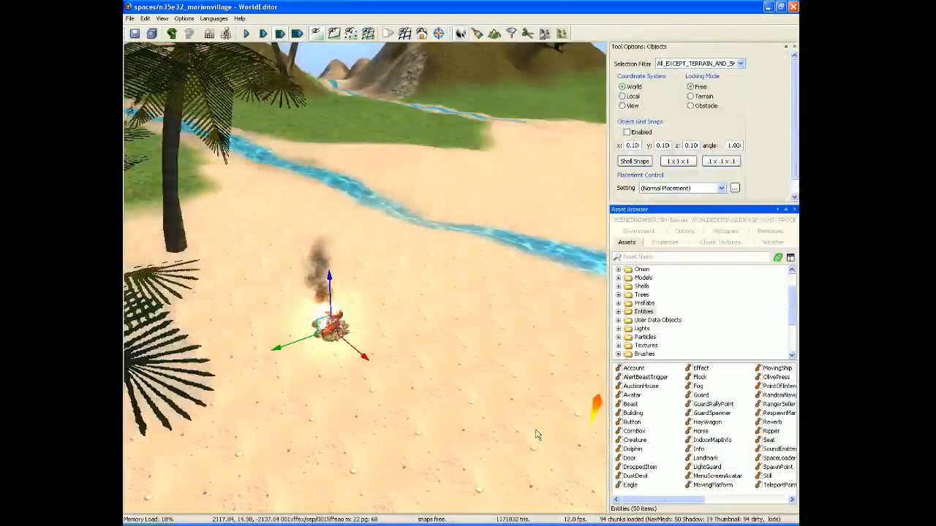
# - Place a SpawnPoint entity on the sand and move it beside the fork in the river
pyautogui.moveTo(776, 466); pyautogui.dragTo(567, 423)
pyautogui.moveTo(543, 413); pyautogui.dragTo(593, 398, button='right')
pyautogui.moveTo(253, 393); pyautogui.dragTo(581, 247)
pyautogui.moveTo(543, 310); pyautogui.dragTo(643, 316, button='right')
pyautogui.press('w')
pyautogui.moveTo(468, 252); pyautogui.dragTo(434, 230, button='right')
pyautogui.moveTo(326, 269); pyautogui.dragTo(556, 415)
pyautogui.moveTo(556, 414); pyautogui.dragTo(583, 435, button='right')
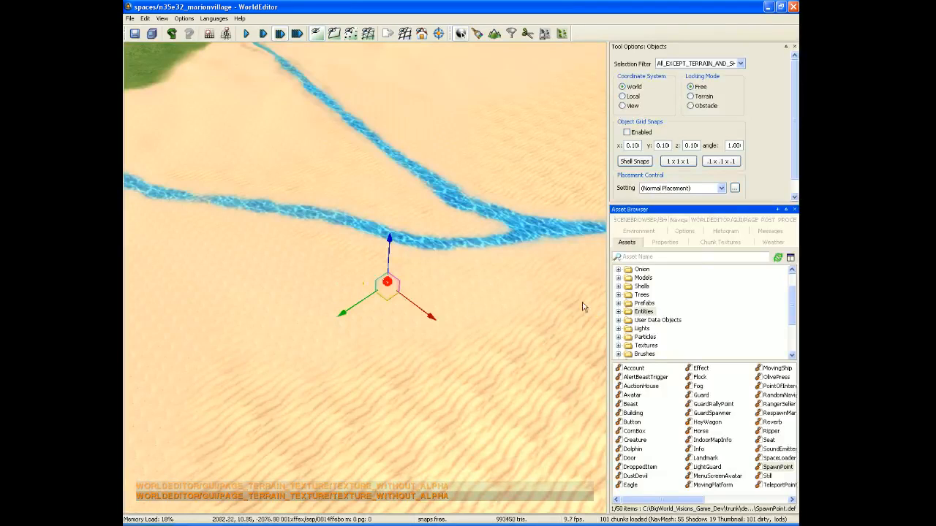
# - Set the spawn point's spawnName property to log_section_locust
pyautogui.click(665, 242)
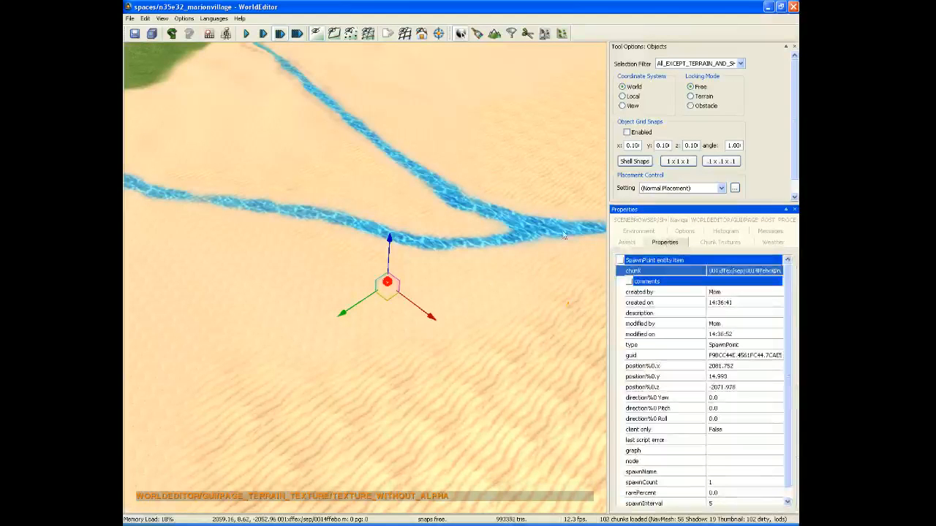
pyautogui.click(720, 471)
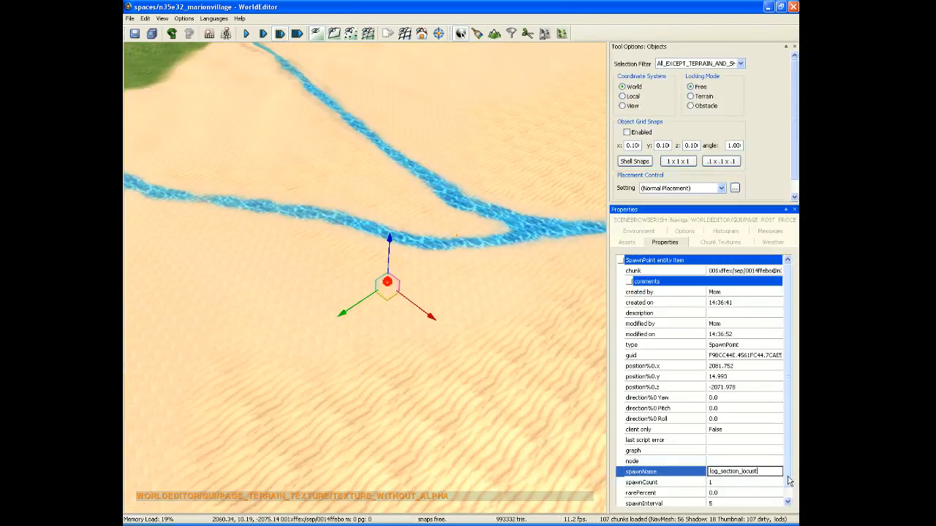
# - Place a second SpawnPoint entity on the sand near the first one and set its spawnName to log_section_locust
pyautogui.press('Return')
pyautogui.moveTo(476, 396)
pyautogui.mouseDown(button='right')
pyautogui.moveTo(459, 407)
pyautogui.moveTo(476, 395)
pyautogui.mouseUp(button='right')
pyautogui.press('w')
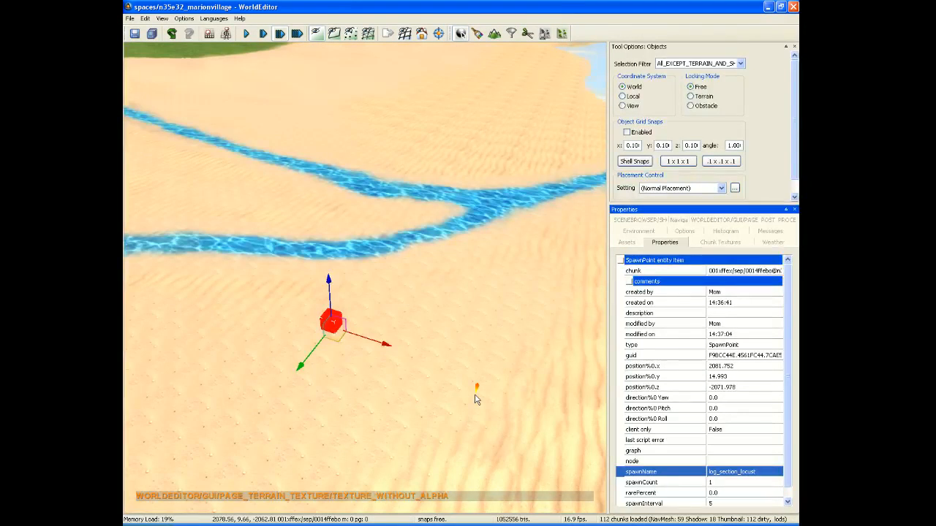
pyautogui.click(475, 398)
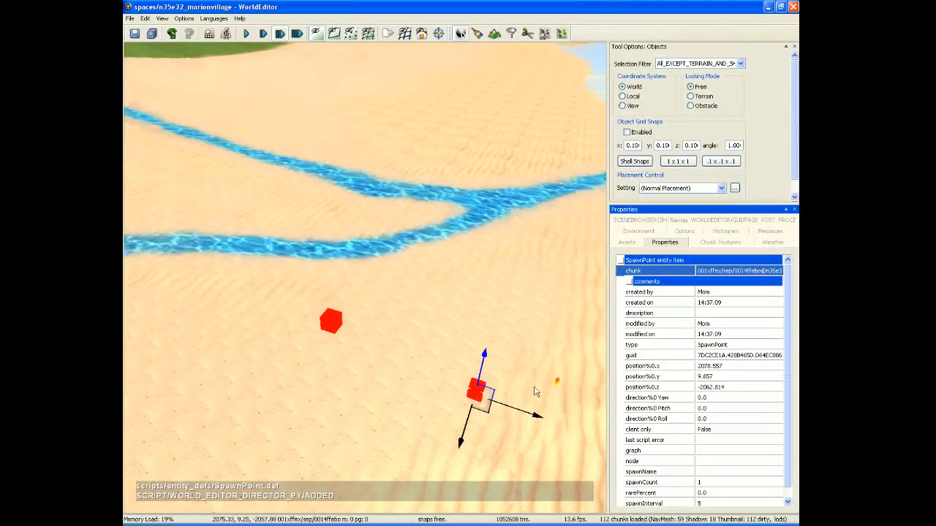
pyautogui.click(713, 473)
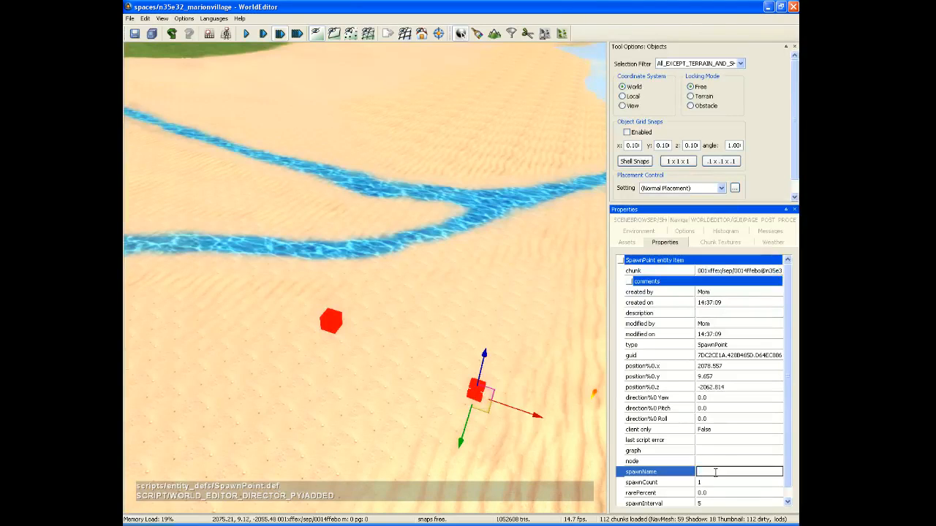
pyautogui.press('Return')
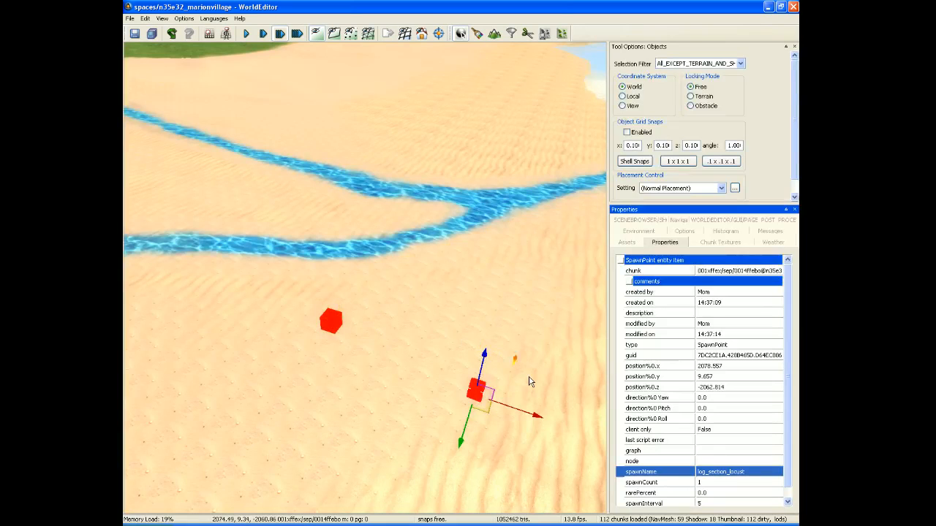
# - Return to the campfire and open the characters/npc/fish folder of the Models assets
pyautogui.moveTo(532, 357); pyautogui.dragTo(271, 384, button='right')
pyautogui.press('w')
pyautogui.press('w')
pyautogui.press('s')
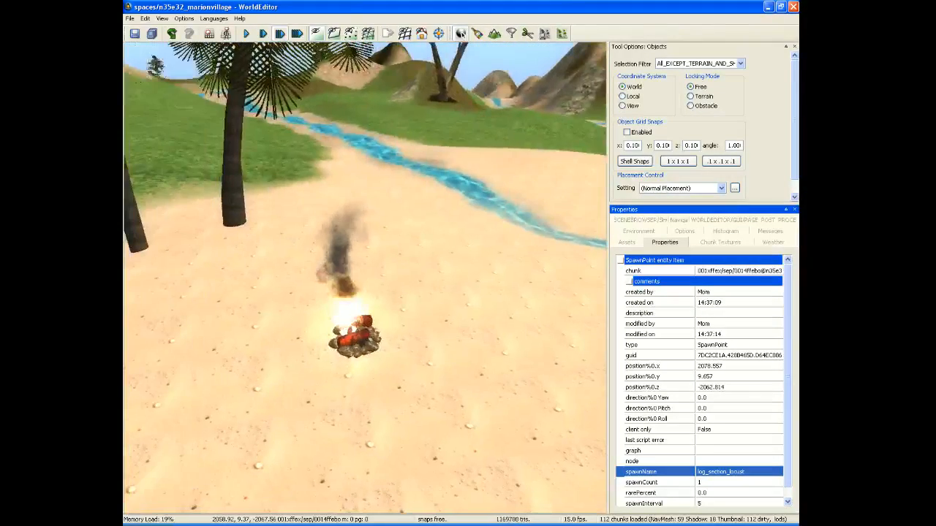
pyautogui.click(626, 243)
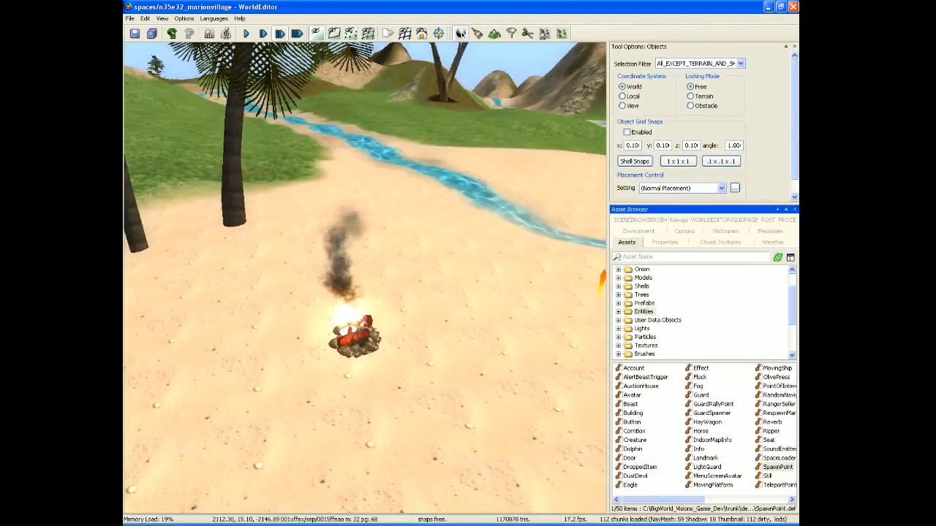
pyautogui.click(622, 278)
pyautogui.click(644, 270)
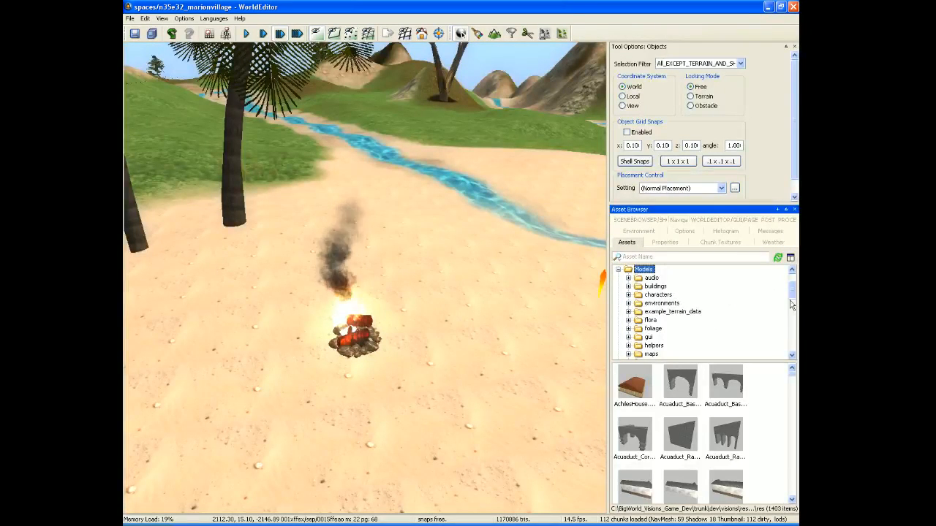
pyautogui.click(627, 294)
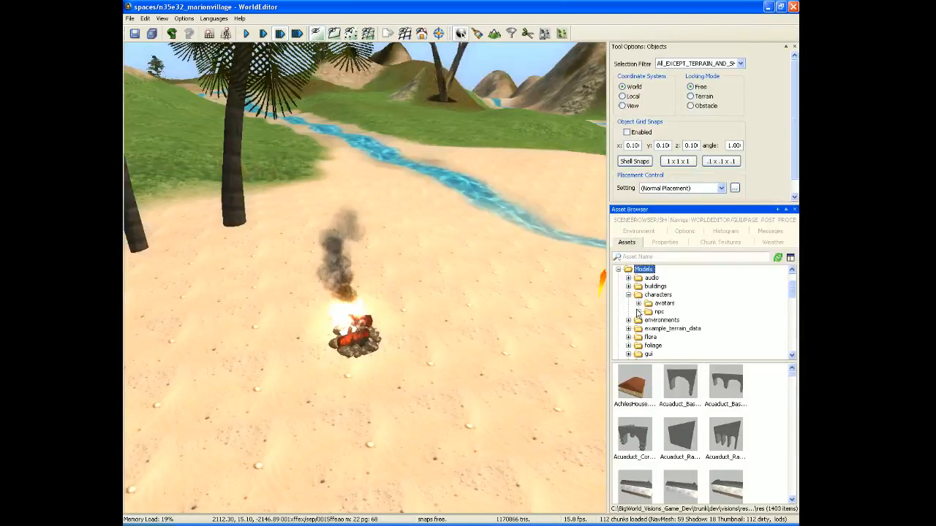
pyautogui.click(637, 311)
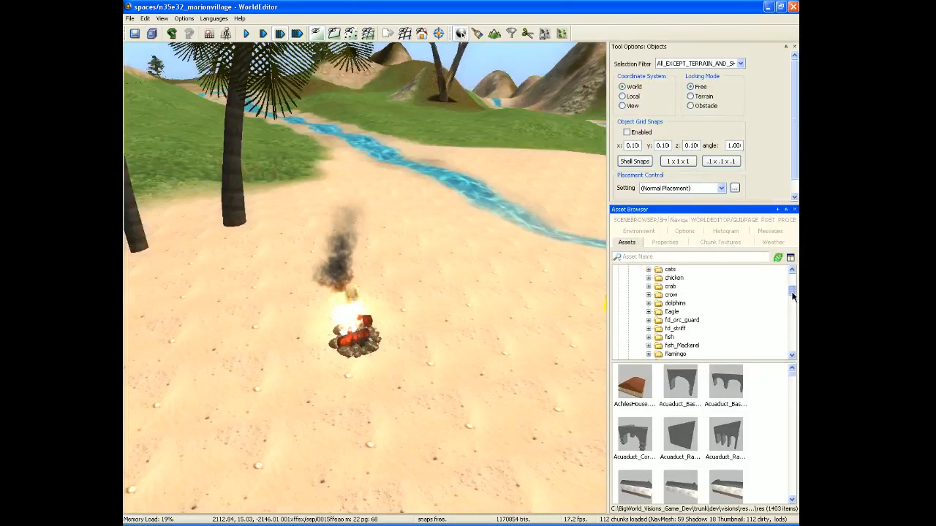
pyautogui.click(668, 337)
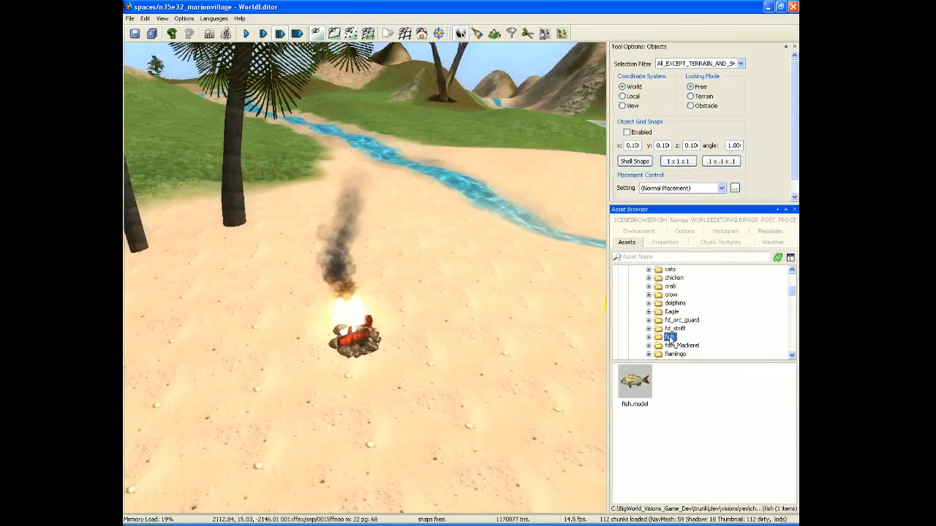
# - Add fish.model to the campfire and move it to the stones at the edge of the fire
pyautogui.moveTo(585, 414); pyautogui.dragTo(564, 419, button='right')
pyautogui.moveTo(643, 382); pyautogui.dragTo(391, 327)
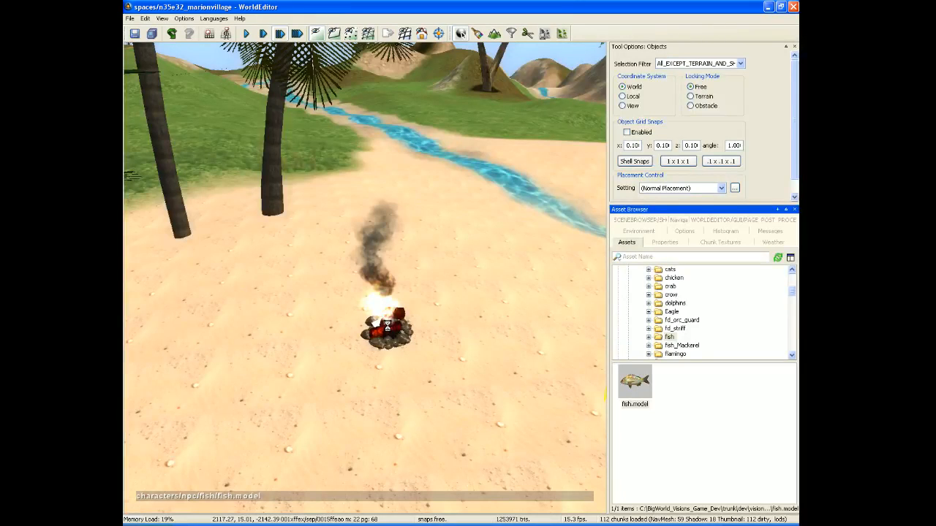
pyautogui.press('w')
pyautogui.moveTo(407, 353)
pyautogui.mouseDown(button='right')
pyautogui.moveTo(407, 342)
pyautogui.moveTo(468, 387)
pyautogui.moveTo(519, 395)
pyautogui.moveTo(570, 384)
pyautogui.moveTo(593, 330)
pyautogui.mouseUp(button='right')
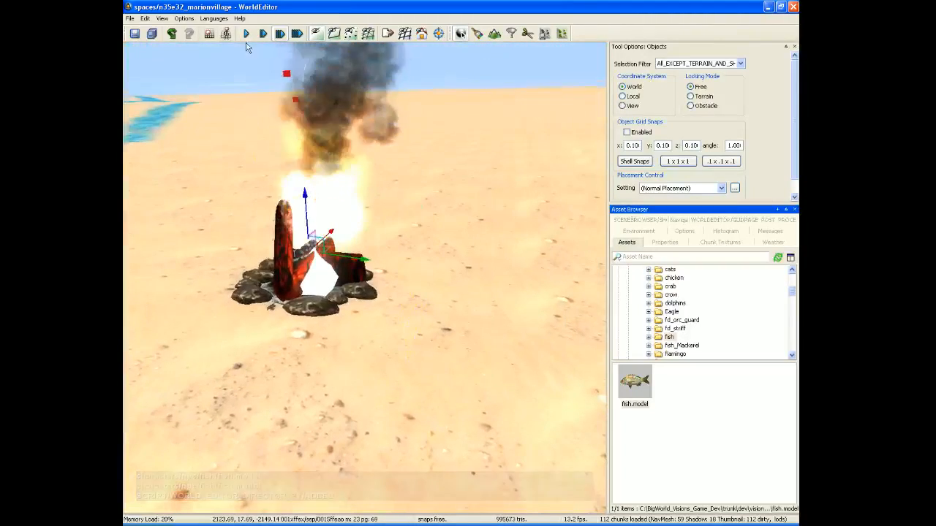
pyautogui.moveTo(393, 282); pyautogui.dragTo(292, 310, button='right')
pyautogui.press('w')
pyautogui.moveTo(471, 247); pyautogui.dragTo(356, 330)
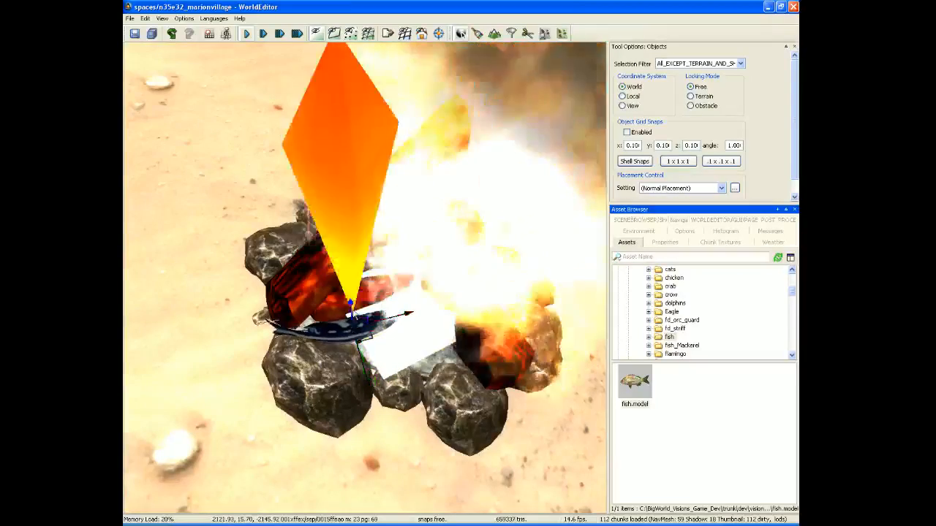
pyautogui.moveTo(354, 327); pyautogui.dragTo(352, 336)
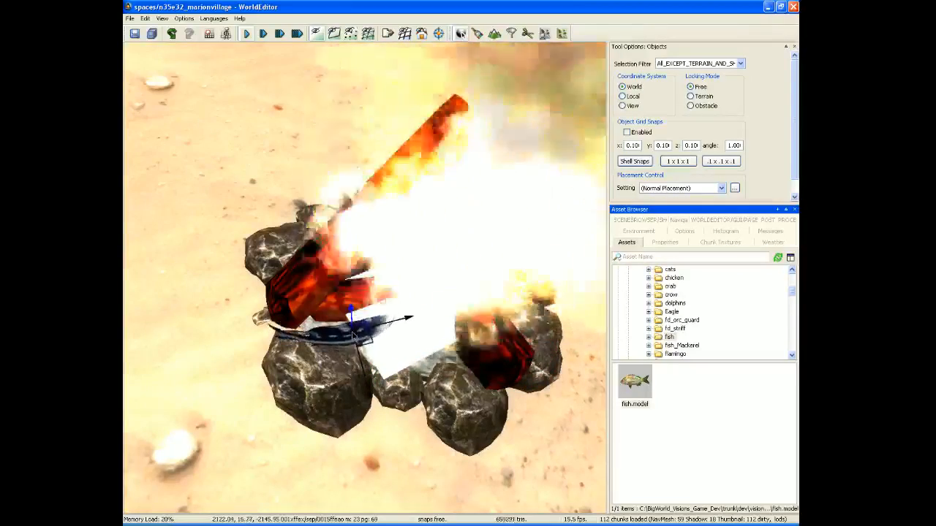
# - Rotate the fish to a roll of about -79.5 degrees so it lies on its side
pyautogui.press('shift')
pyautogui.moveTo(344, 324); pyautogui.dragTo(369, 362, button='right')
pyautogui.press('a')
pyautogui.press('s')
pyautogui.press('shift')
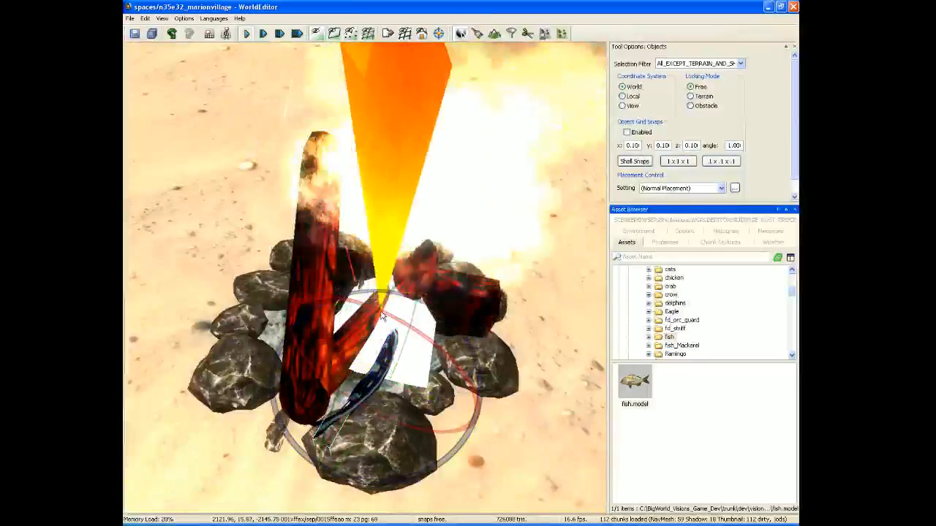
pyautogui.keyDown('shift'); pyautogui.moveTo(455, 353); pyautogui.dragTo(689, 446); pyautogui.keyUp('shift')
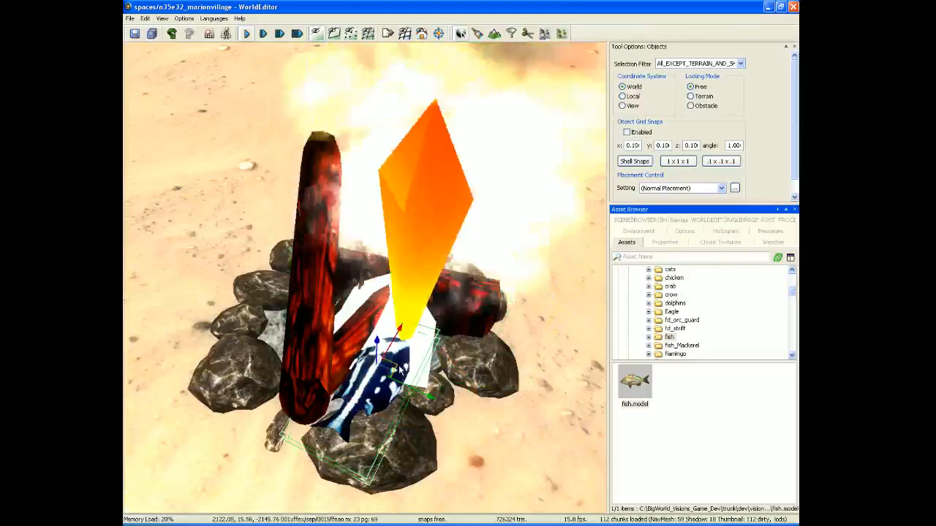
# - Set the fish's FishSpecies dye property to Sunfish
pyautogui.click(665, 242)
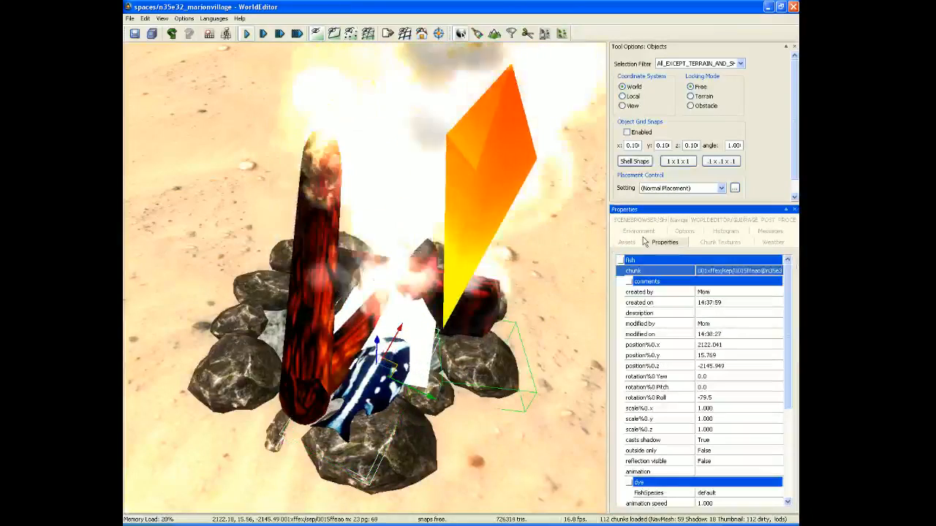
pyautogui.scroll(-3, 789, 404)
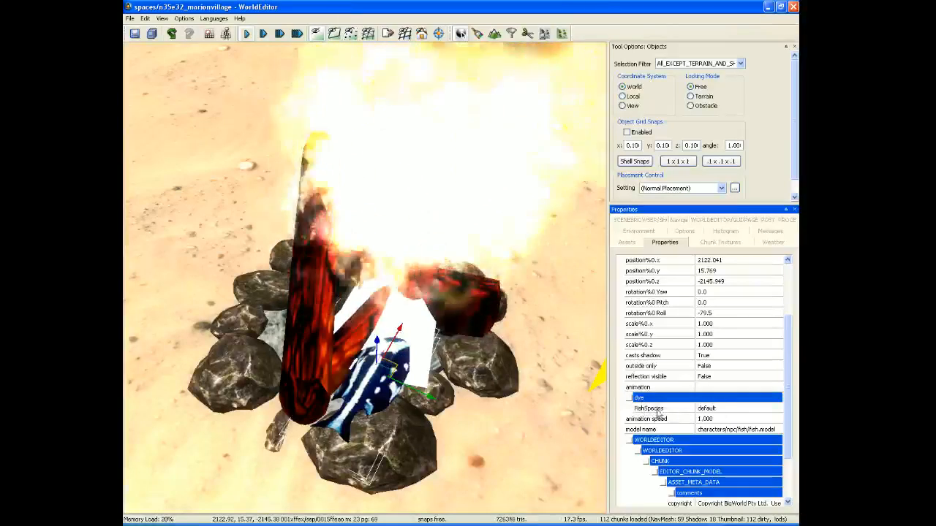
pyautogui.click(657, 410)
pyautogui.click(711, 408)
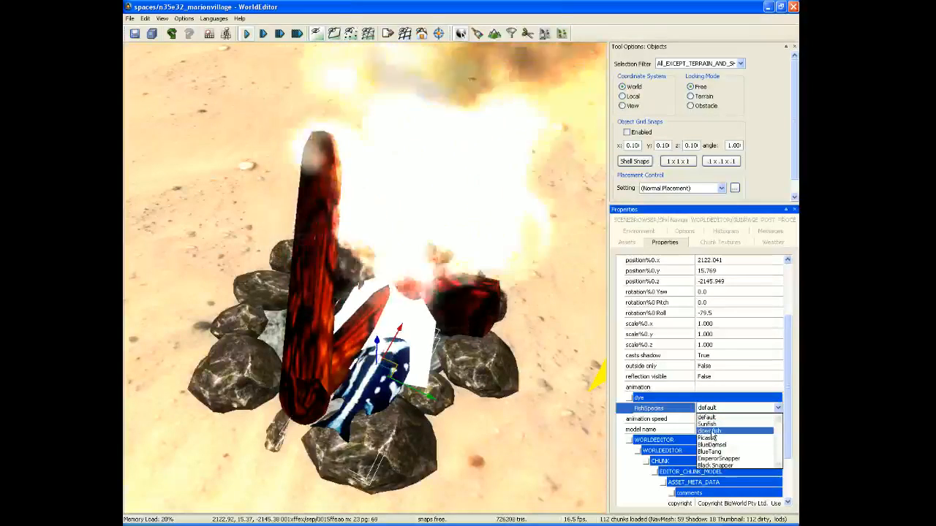
pyautogui.click(708, 424)
# - Try the Picasso, BlueDamsel, BlueTang, EmperorSnapper and Black Snapper species on the fish, ending with EmperorSnapper
pyautogui.click(708, 408)
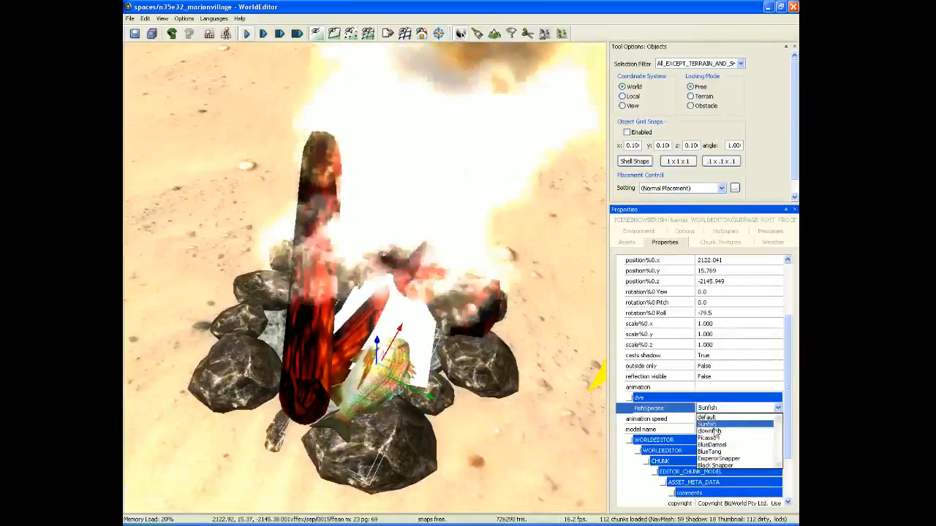
pyautogui.click(709, 438)
pyautogui.click(709, 408)
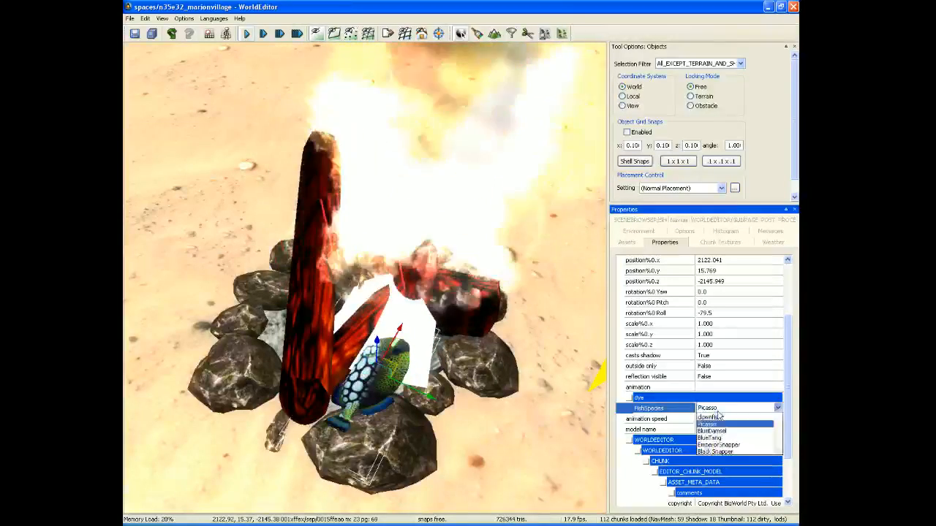
pyautogui.click(716, 447)
pyautogui.click(717, 418)
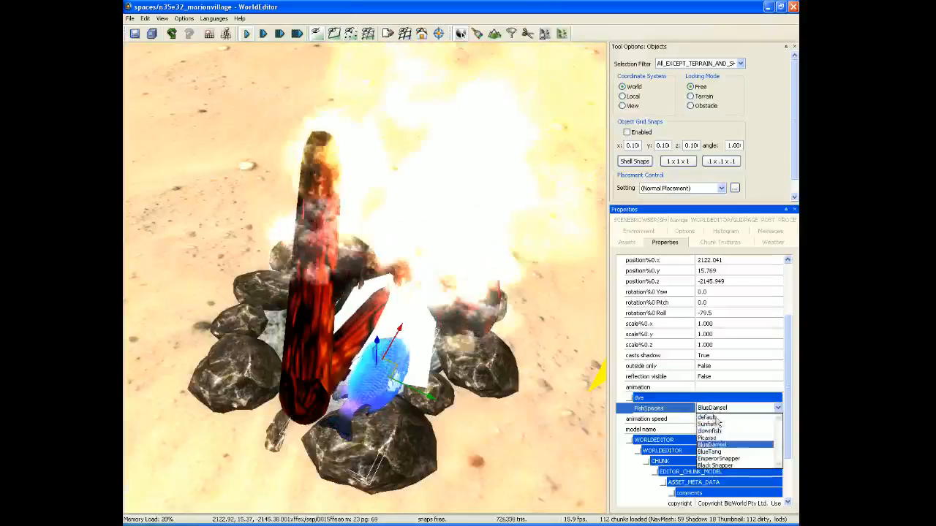
pyautogui.click(716, 451)
pyautogui.click(711, 410)
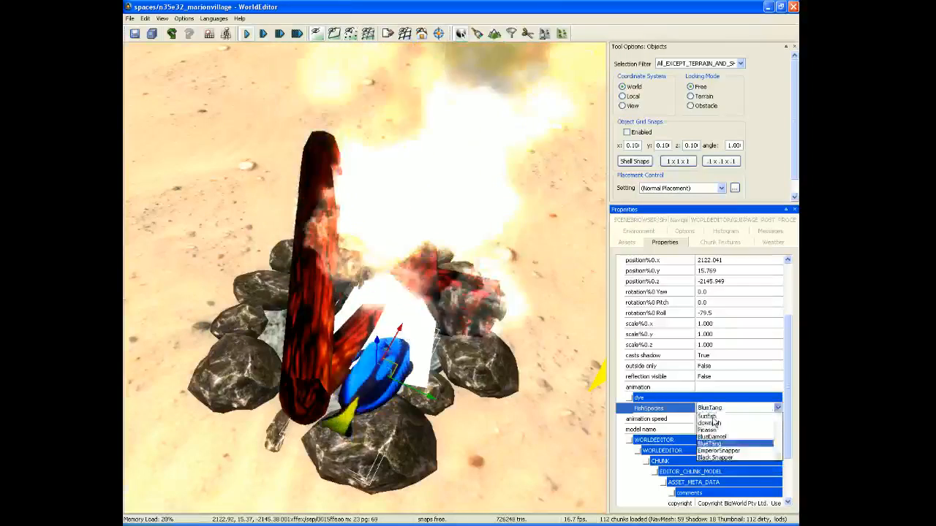
pyautogui.click(714, 461)
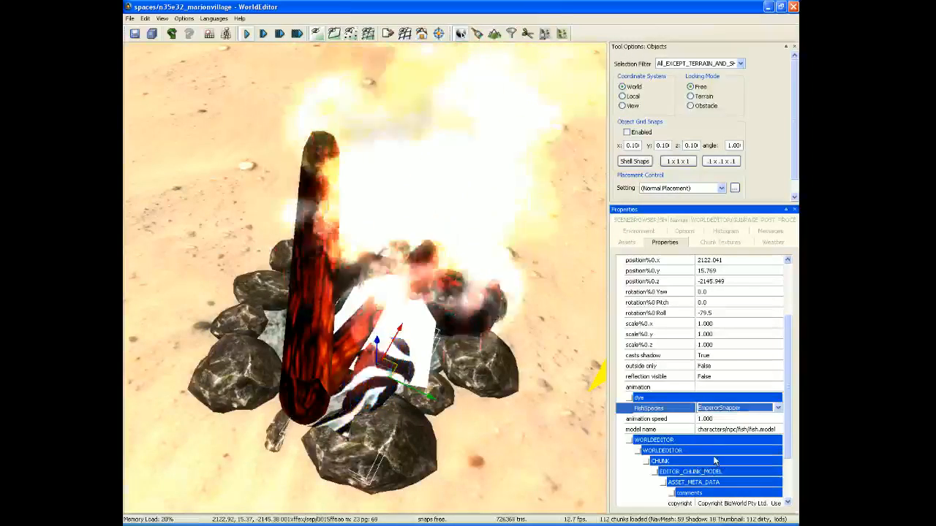
pyautogui.click(720, 409)
pyautogui.click(721, 466)
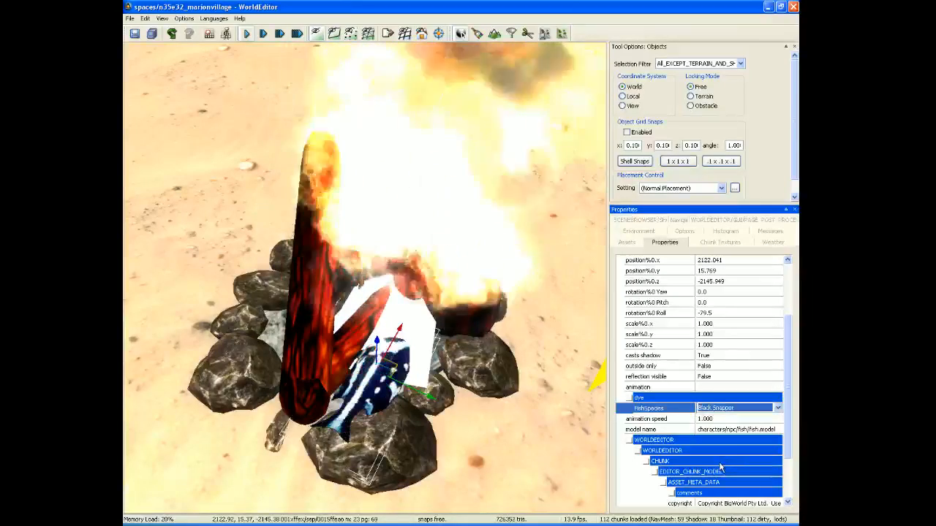
pyautogui.click(726, 410)
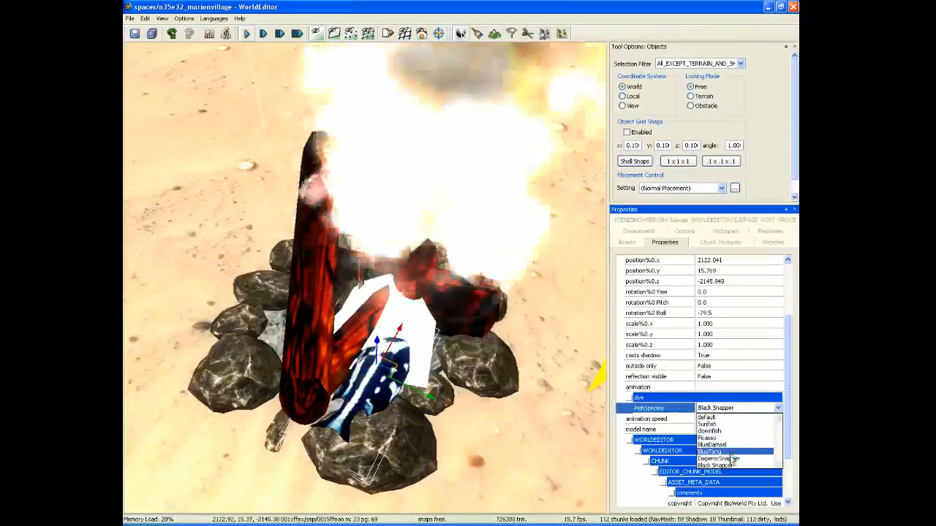
pyautogui.click(715, 459)
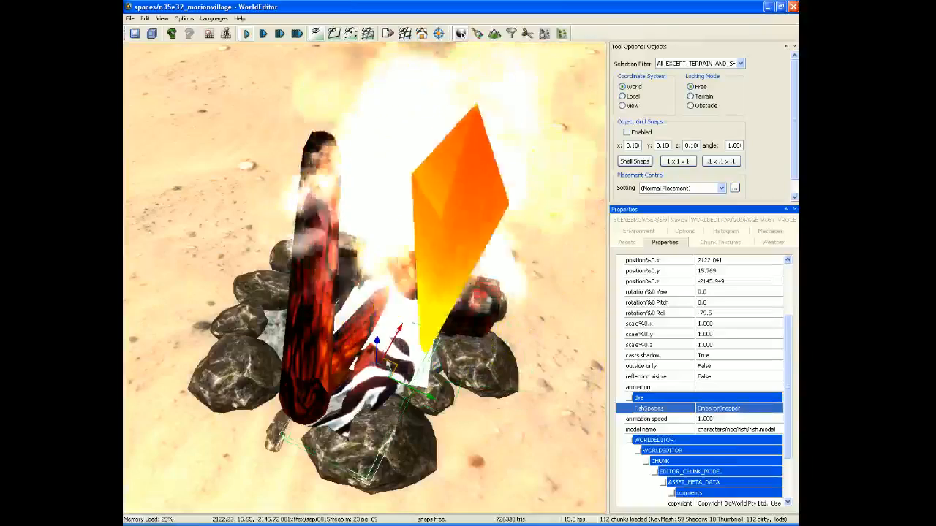
# - Set the FishSpecies dye of the fish at the campfire back to Sunfish
pyautogui.click(747, 409)
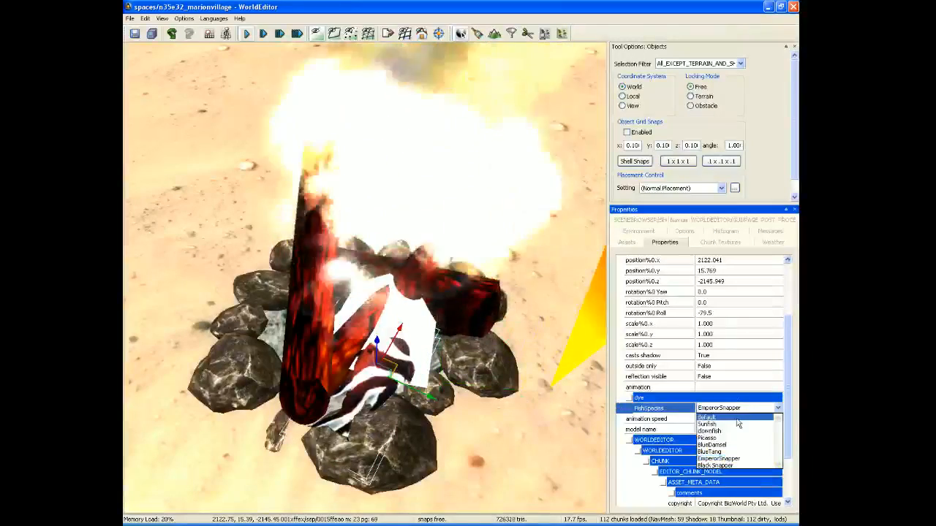
pyautogui.click(731, 419)
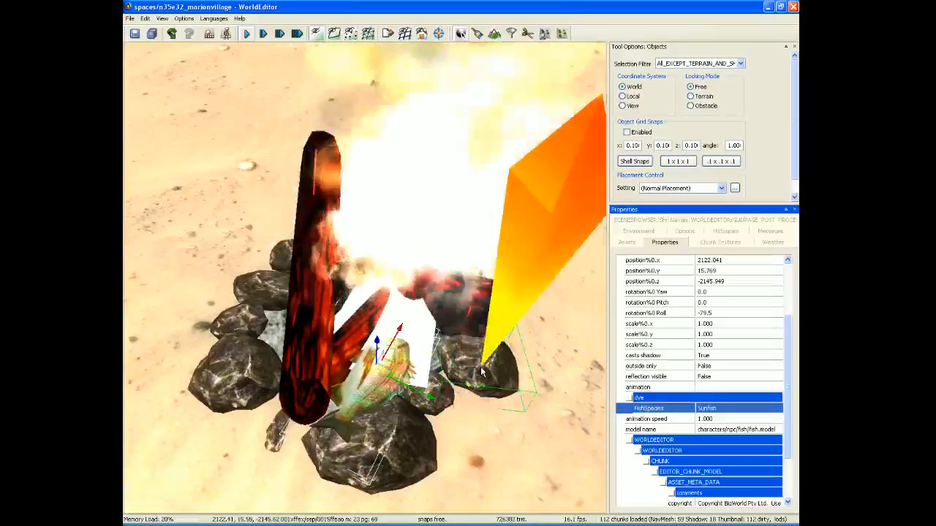
pyautogui.moveTo(451, 367); pyautogui.dragTo(450, 316)
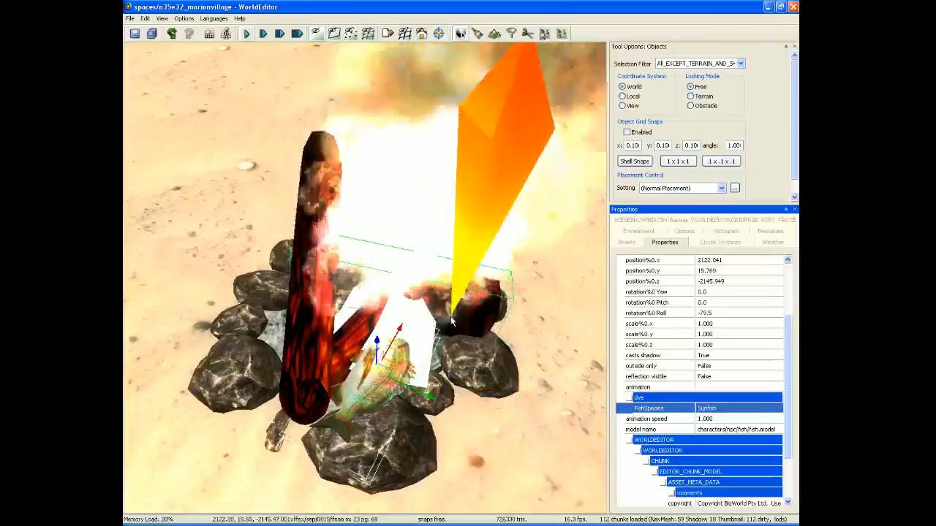
pyautogui.moveTo(429, 355); pyautogui.dragTo(523, 370)
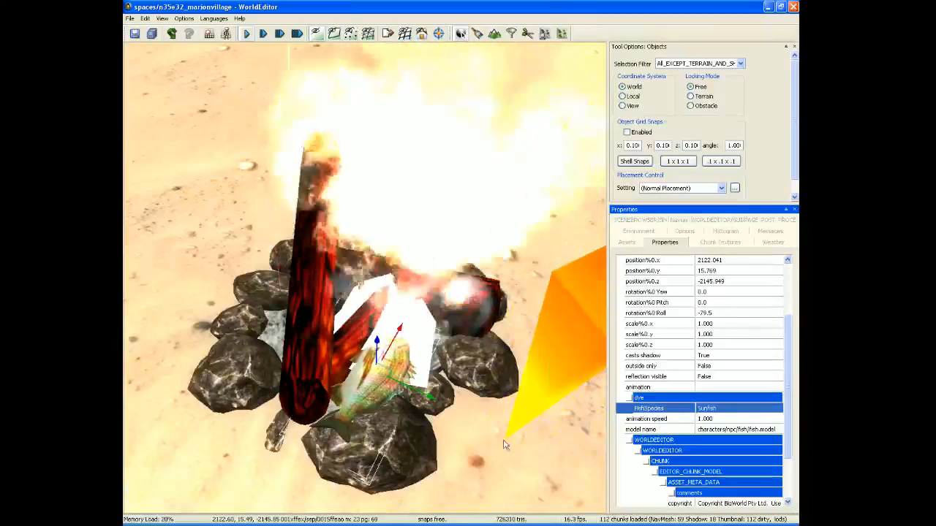
# - Clone the sunfish onto the sand beside the campfire stones, raise it slightly and rotate its yaw to about -44.8 degrees
pyautogui.hotkey('ctrl', 'c')
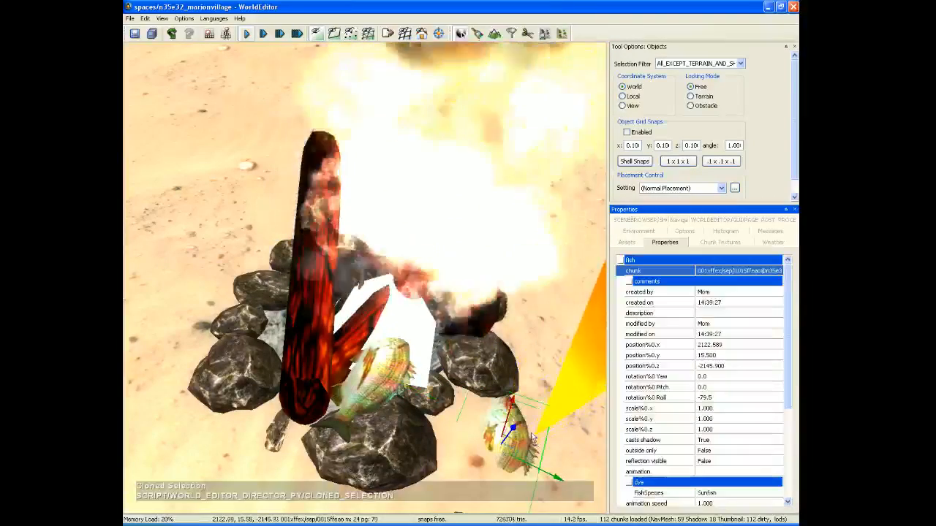
pyautogui.moveTo(503, 448); pyautogui.dragTo(502, 437)
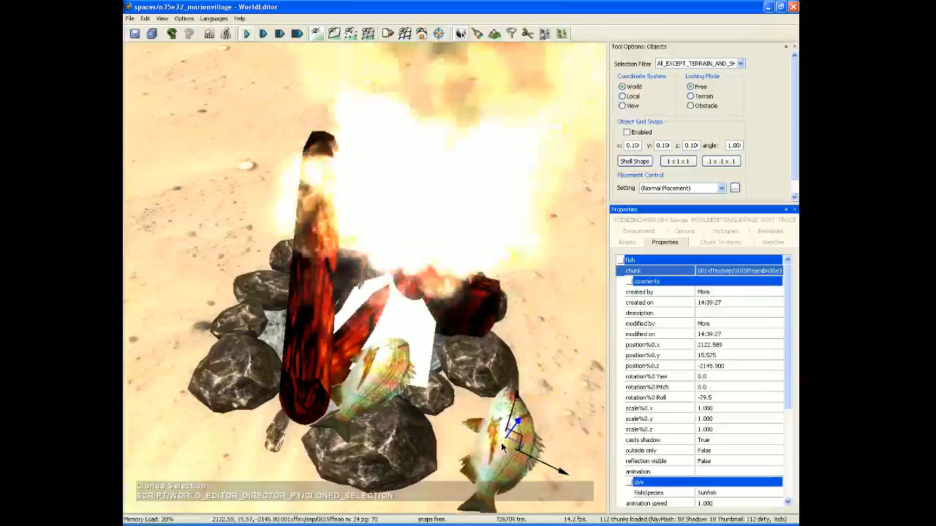
pyautogui.press('shift')
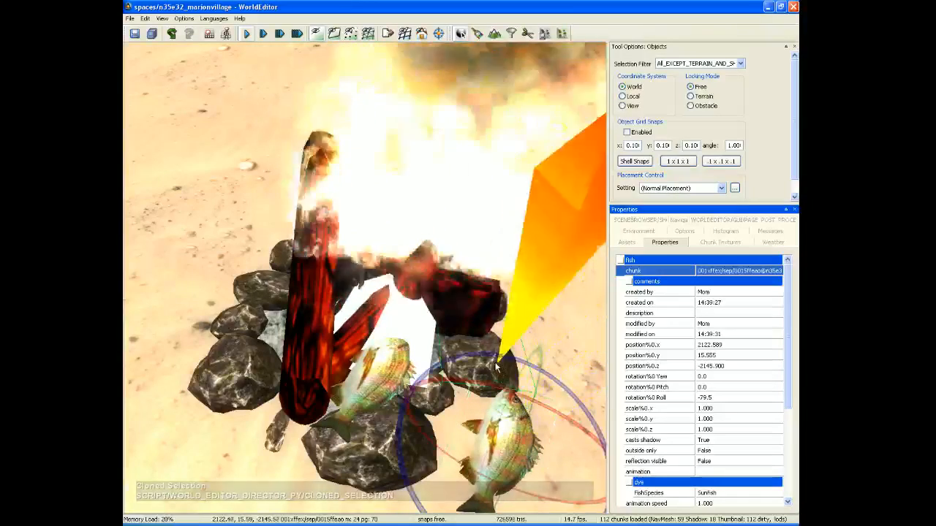
pyautogui.keyDown('shift'); pyautogui.moveTo(502, 356); pyautogui.dragTo(412, 364); pyautogui.keyUp('shift')
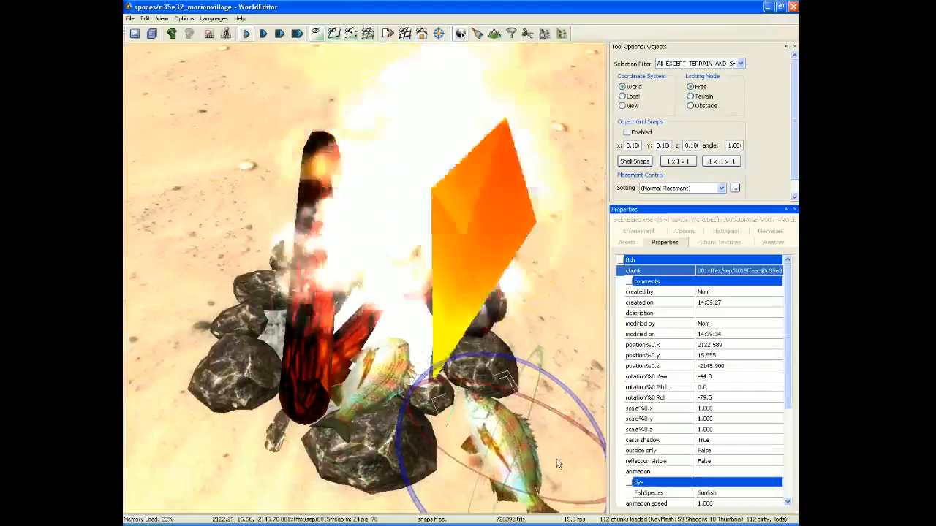
# - Nudge the cloned fish closer to the campfire stones and set its FishSpecies dye to clownfish
pyautogui.moveTo(508, 448); pyautogui.dragTo(498, 445)
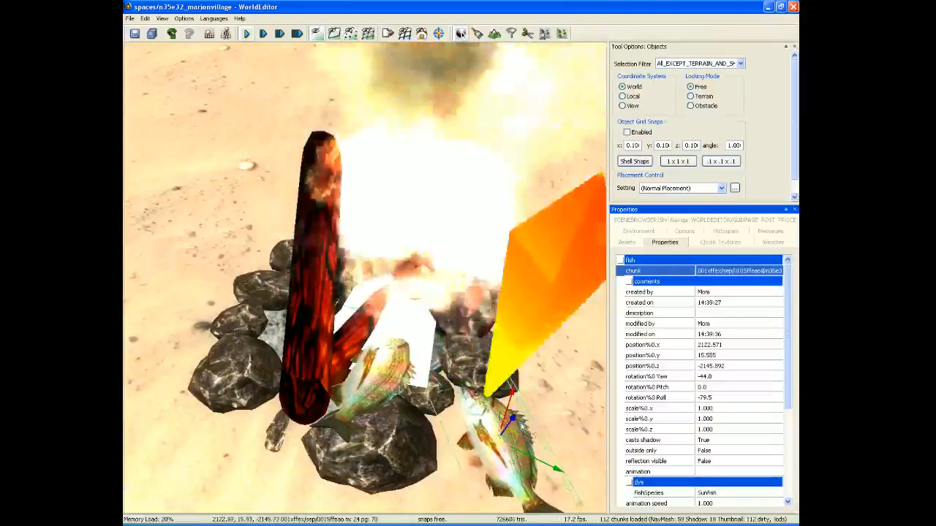
pyautogui.press('shift')
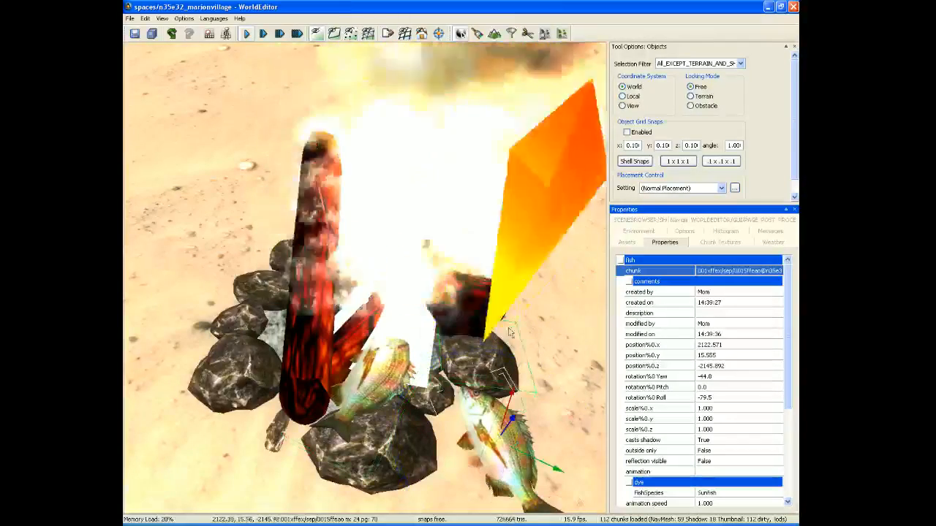
pyautogui.click(735, 492)
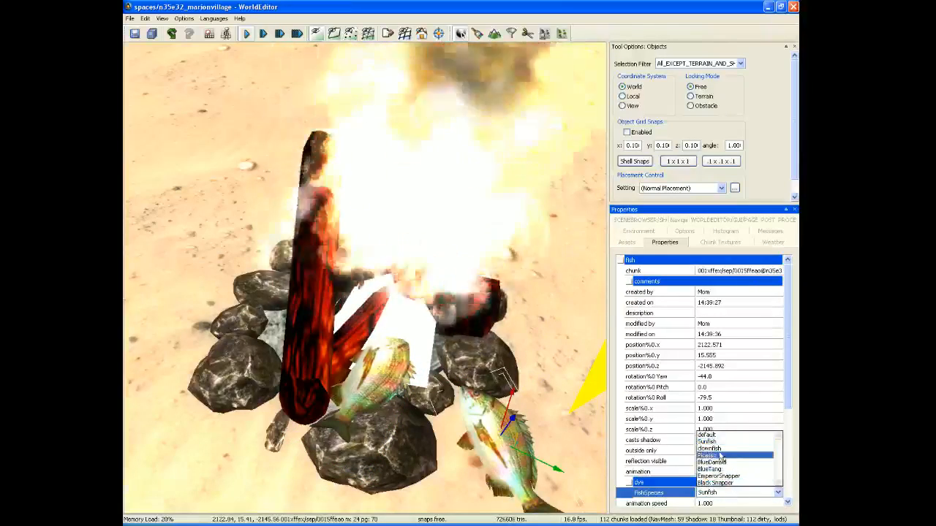
pyautogui.click(717, 448)
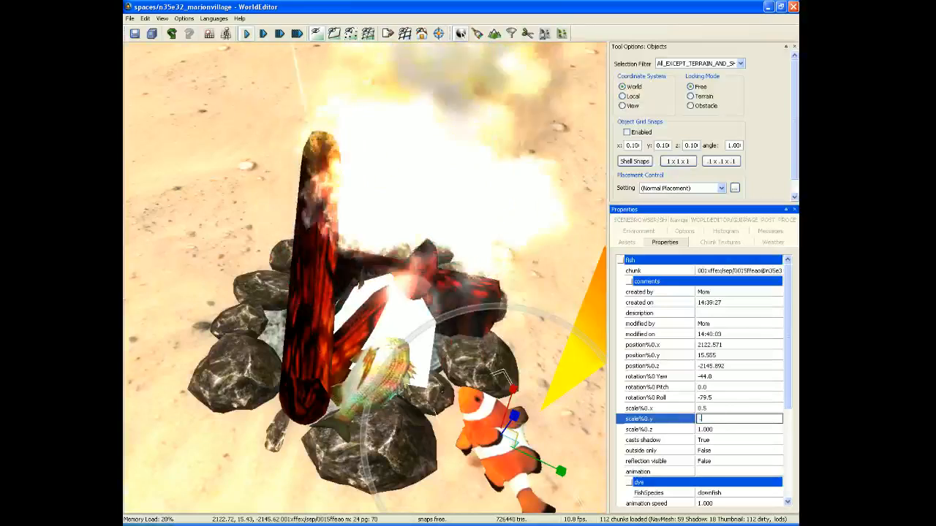
# - Scale the clownfish to 0.5 on x, y and z and move it in beside the campfire stones
pyautogui.press('Return')
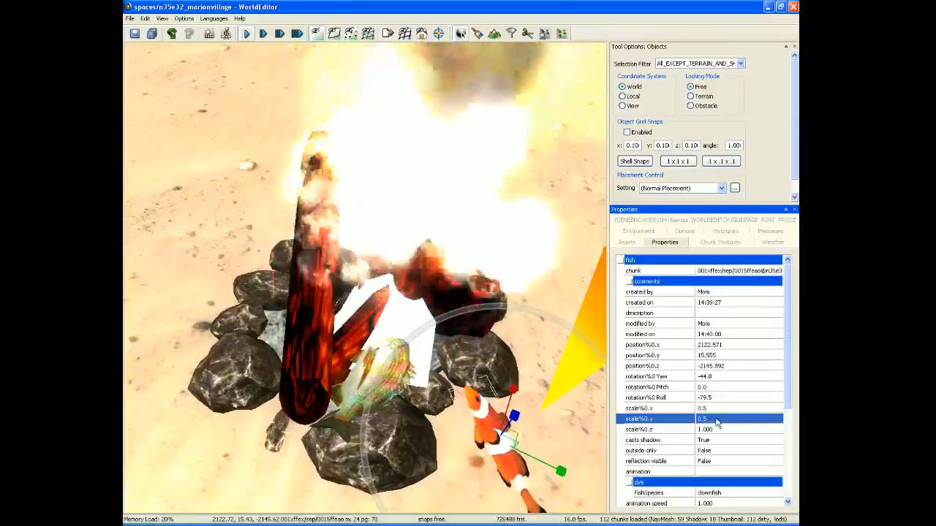
pyautogui.click(717, 429)
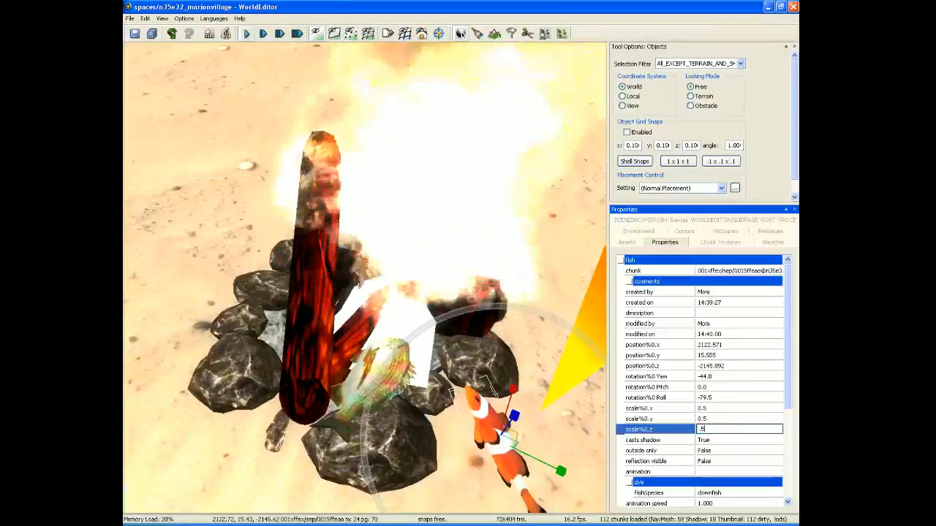
pyautogui.press('Return')
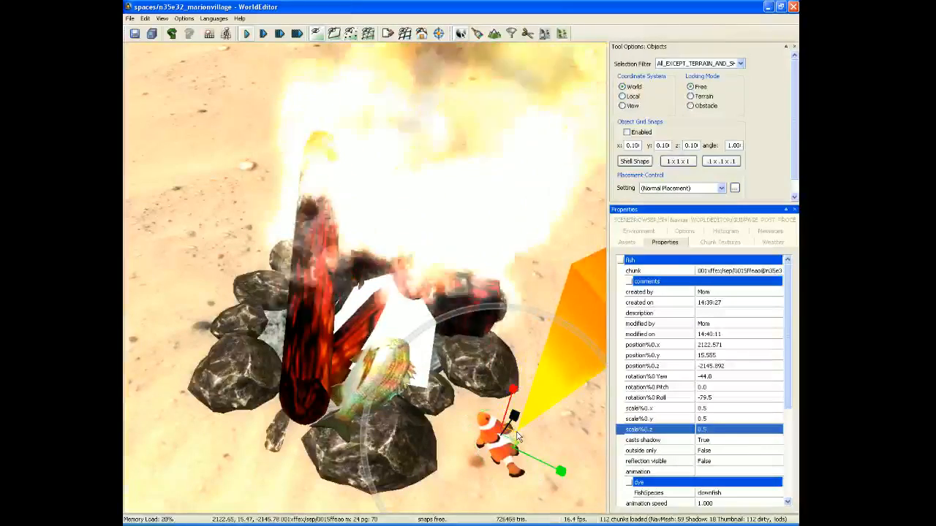
pyautogui.moveTo(515, 436); pyautogui.dragTo(473, 435)
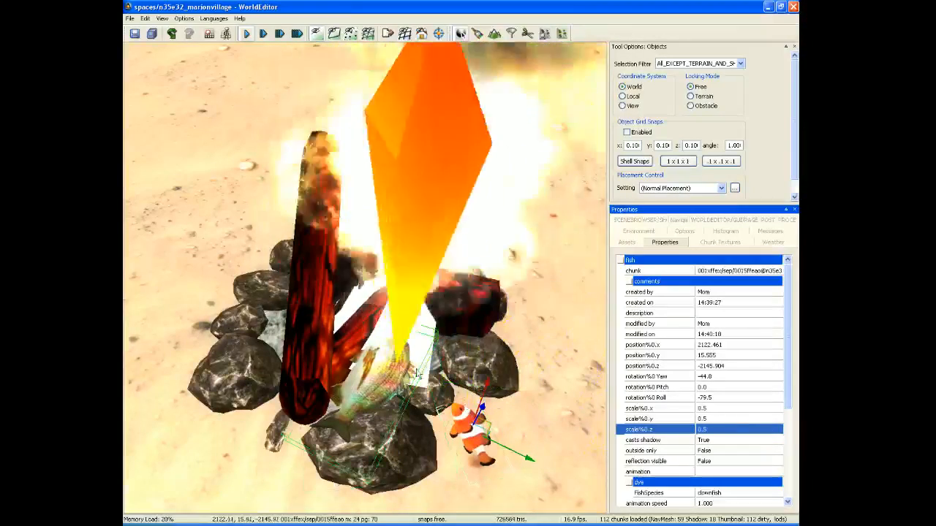
pyautogui.moveTo(539, 393); pyautogui.dragTo(499, 379, button='right')
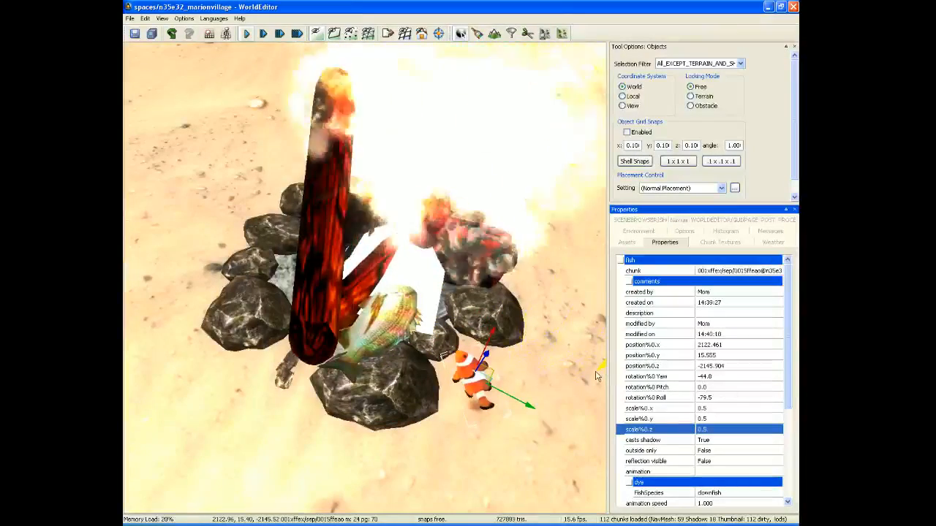
pyautogui.moveTo(514, 395); pyautogui.dragTo(537, 382, button='right')
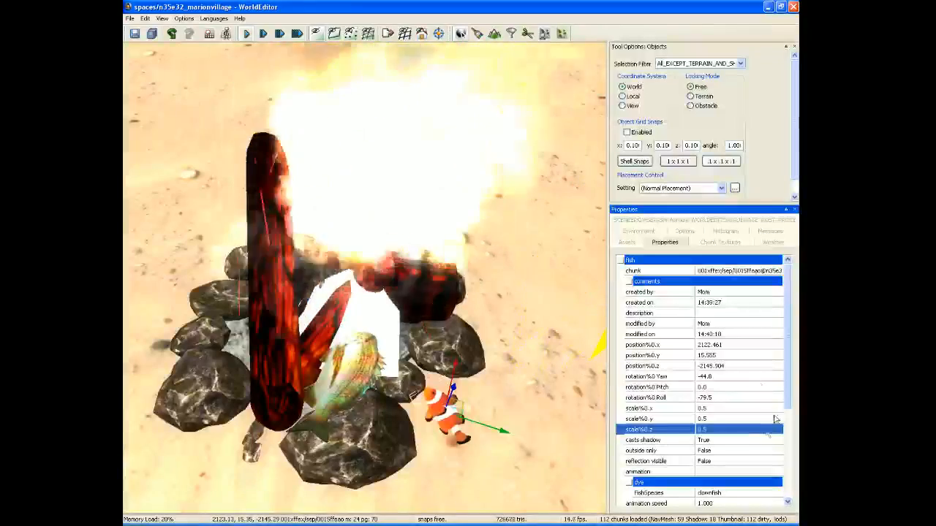
pyautogui.moveTo(522, 371)
pyautogui.mouseDown(button='right')
pyautogui.moveTo(541, 369)
pyautogui.moveTo(535, 312)
pyautogui.moveTo(482, 343)
pyautogui.moveTo(508, 338)
pyautogui.moveTo(544, 381)
pyautogui.moveTo(543, 358)
pyautogui.moveTo(516, 374)
pyautogui.mouseUp(button='right')
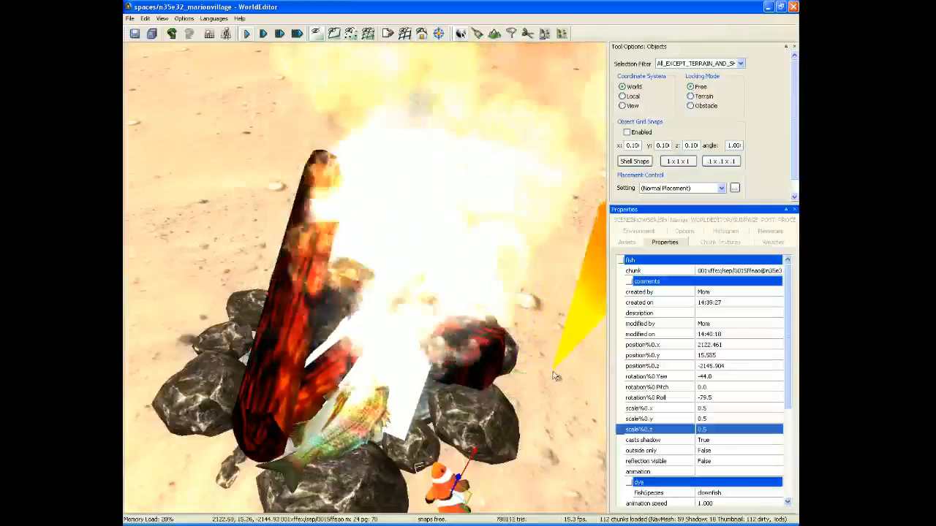
pyautogui.moveTo(791, 404); pyautogui.dragTo(788, 410)
pyautogui.press('s')
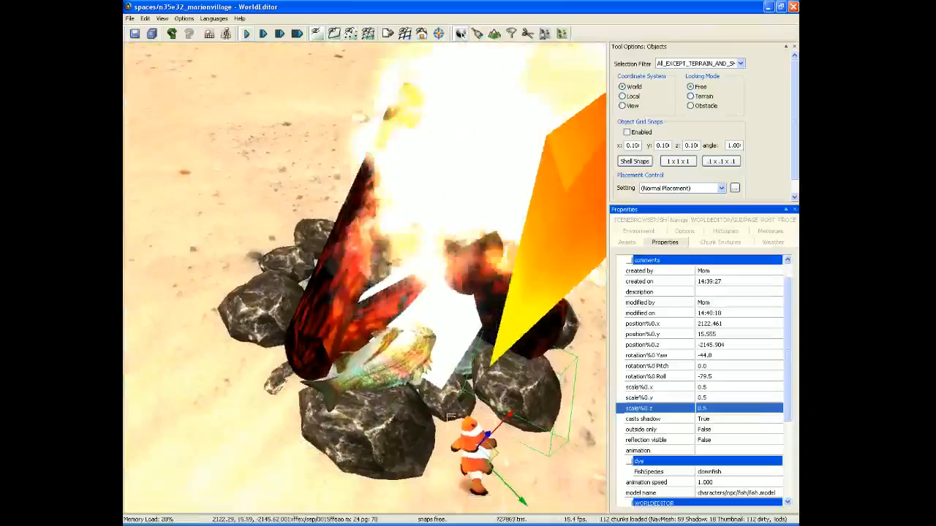
pyautogui.moveTo(426, 286); pyautogui.dragTo(493, 351, button='right')
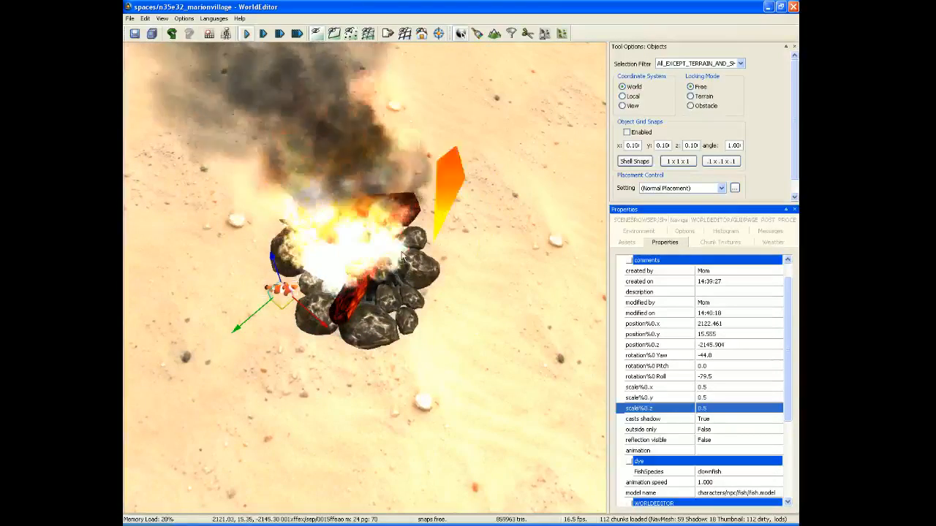
# - Collapse the Models folder in the asset library and display the Particles assets
pyautogui.click(627, 243)
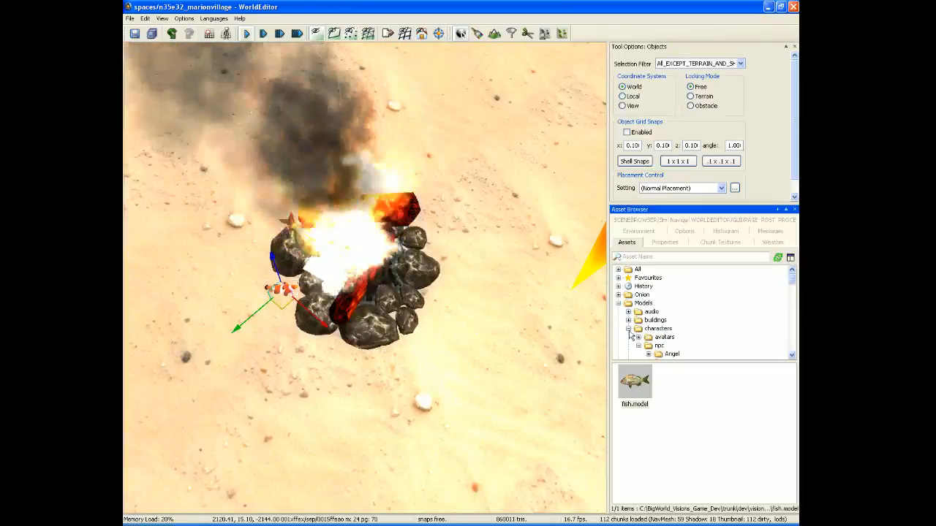
pyautogui.click(628, 330)
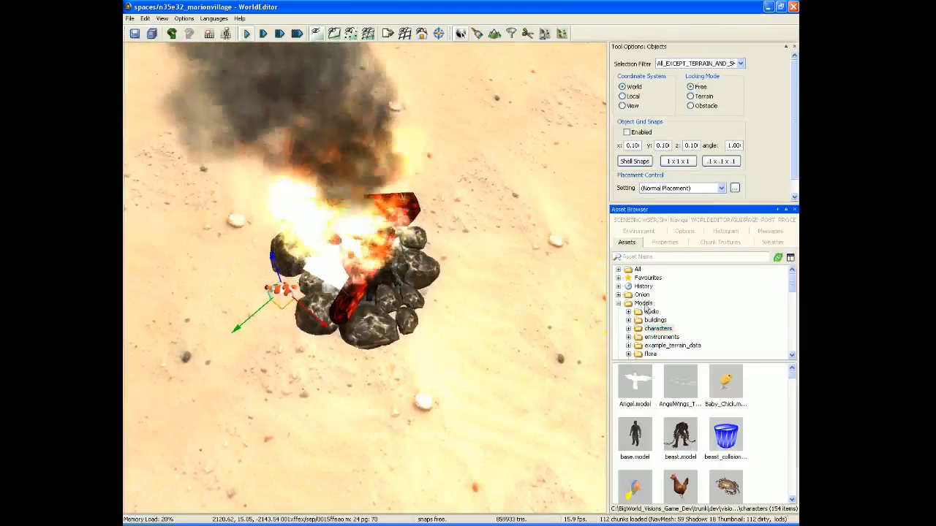
pyautogui.click(643, 302)
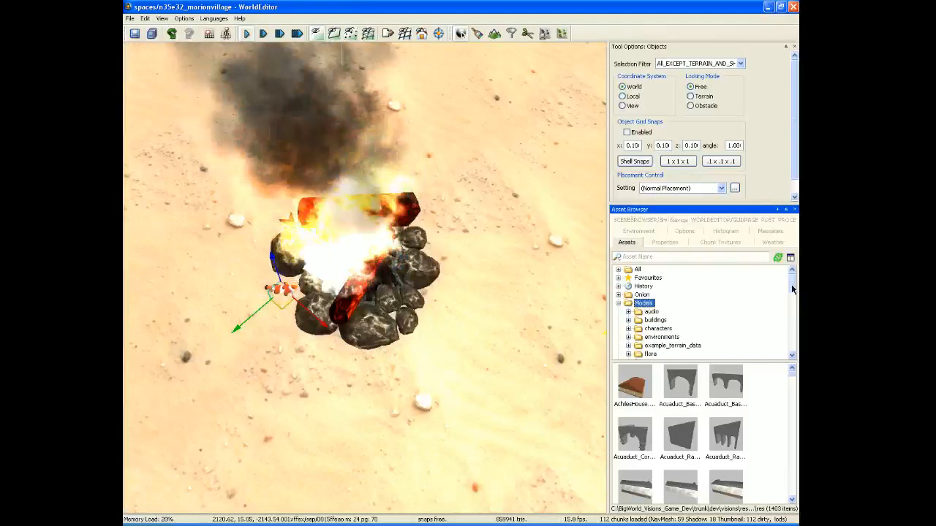
pyautogui.moveTo(791, 296); pyautogui.dragTo(792, 306)
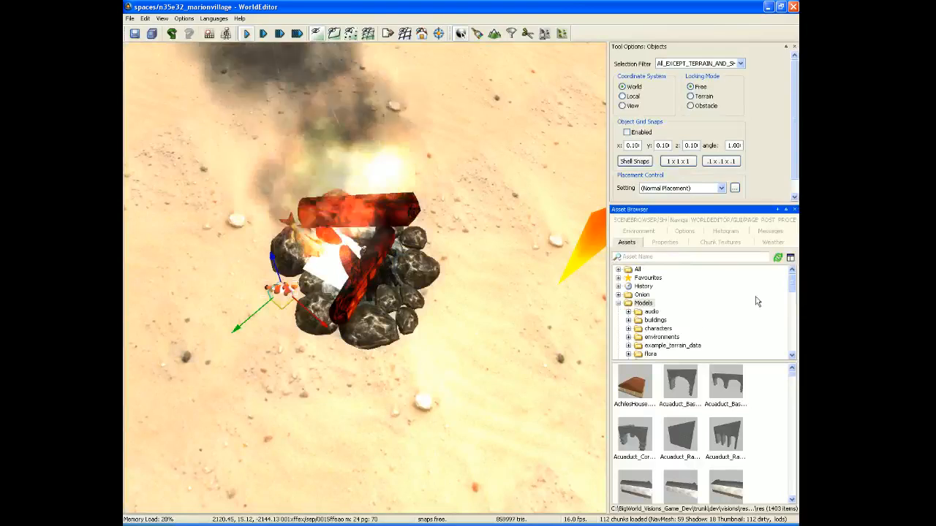
pyautogui.doubleClick(628, 302)
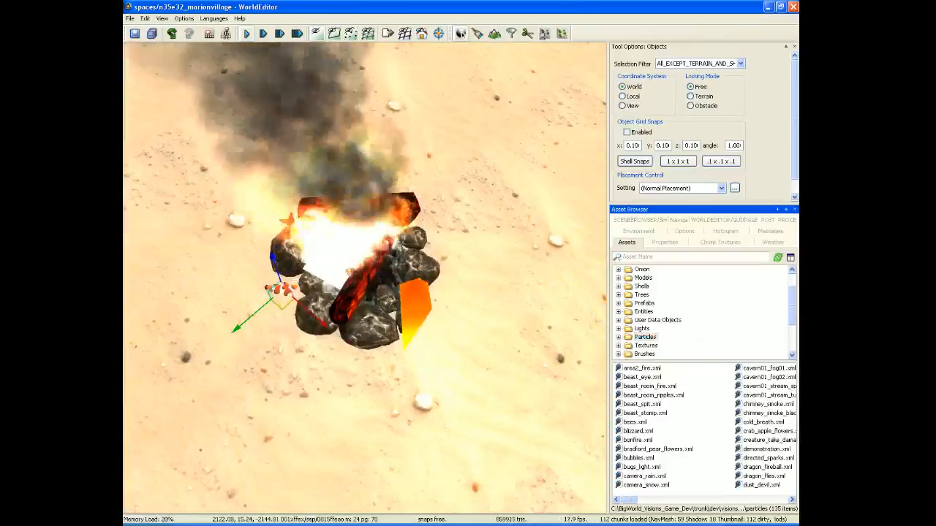
# - Try the bonfire.xml particle effect next to the campfire, shift it onto the open sand and delete it
pyautogui.moveTo(365, 278); pyautogui.dragTo(329, 234, button='right')
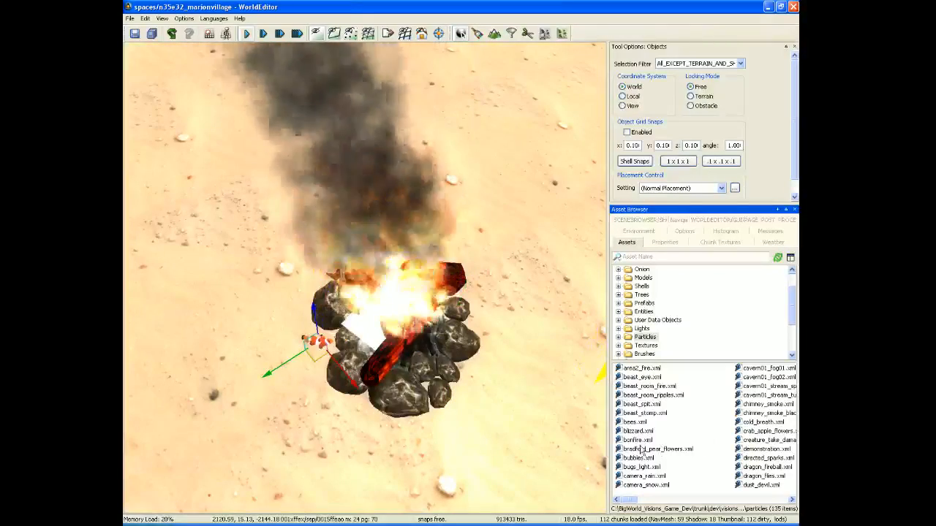
pyautogui.moveTo(550, 449); pyautogui.dragTo(567, 424, button='right')
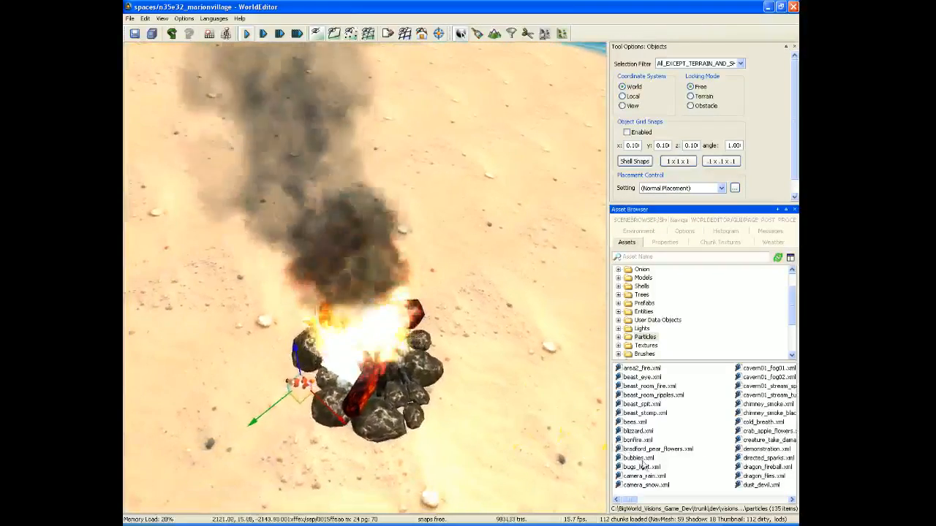
pyautogui.moveTo(620, 440); pyautogui.dragTo(418, 391)
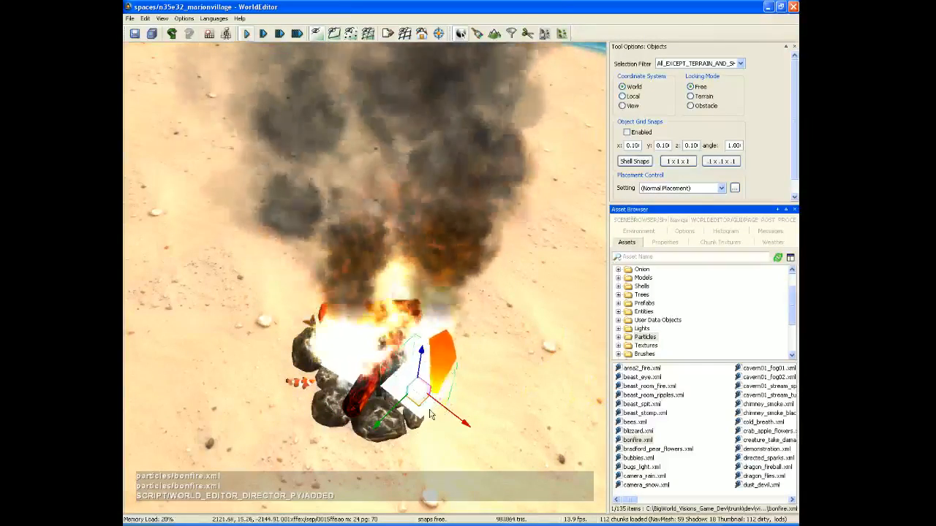
pyautogui.moveTo(441, 418); pyautogui.dragTo(523, 419)
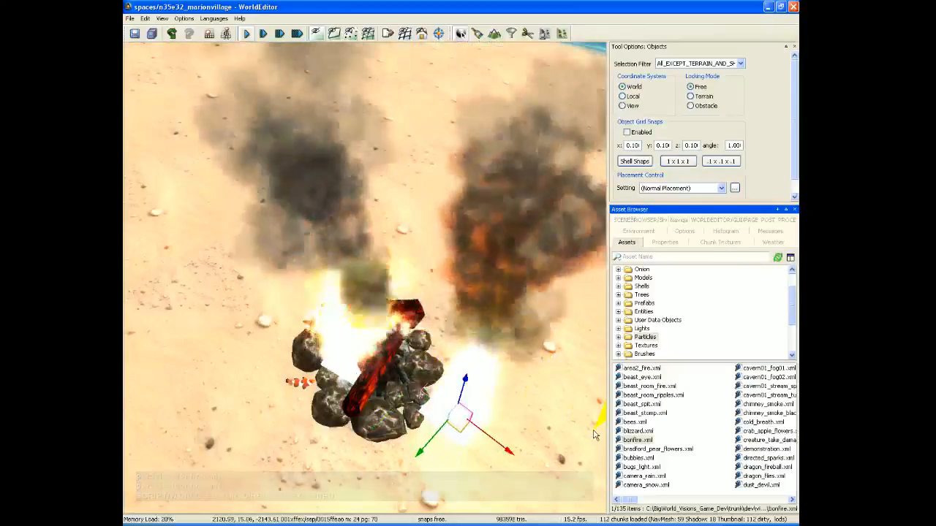
pyautogui.press('Delete')
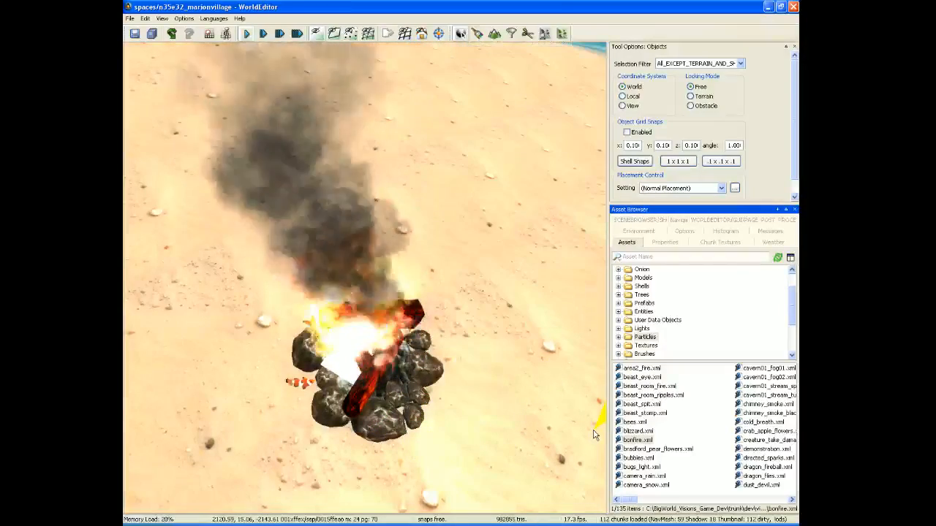
# - Try the fx_sparks.xml particle effect in the campfire, raise it slightly, shift it aside and remove it
pyautogui.moveTo(588, 424)
pyautogui.mouseDown(button='right')
pyautogui.moveTo(587, 431)
pyautogui.moveTo(549, 398)
pyautogui.moveTo(531, 403)
pyautogui.moveTo(587, 423)
pyautogui.mouseUp(button='right')
pyautogui.moveTo(626, 501); pyautogui.dragTo(666, 503)
pyautogui.moveTo(526, 365); pyautogui.dragTo(465, 387, button='right')
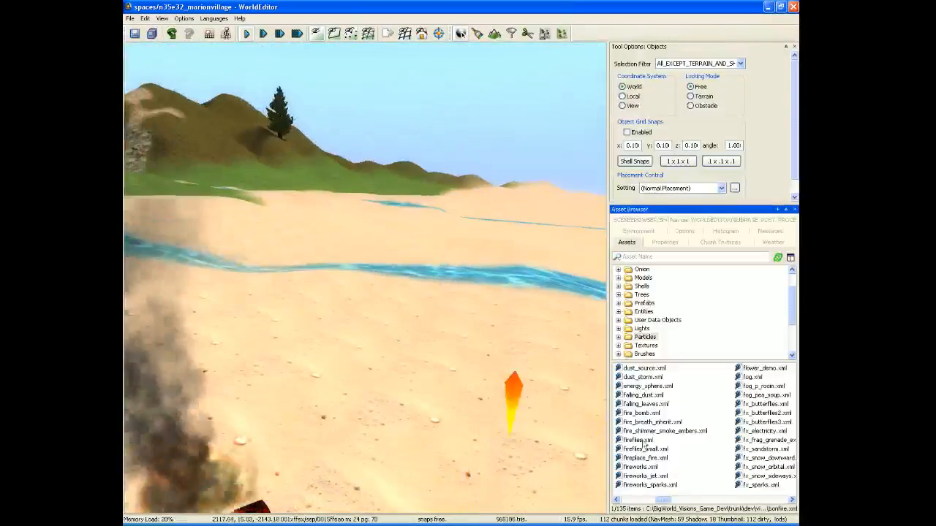
pyautogui.moveTo(555, 458); pyautogui.dragTo(464, 510, button='right')
pyautogui.moveTo(754, 486); pyautogui.dragTo(415, 423)
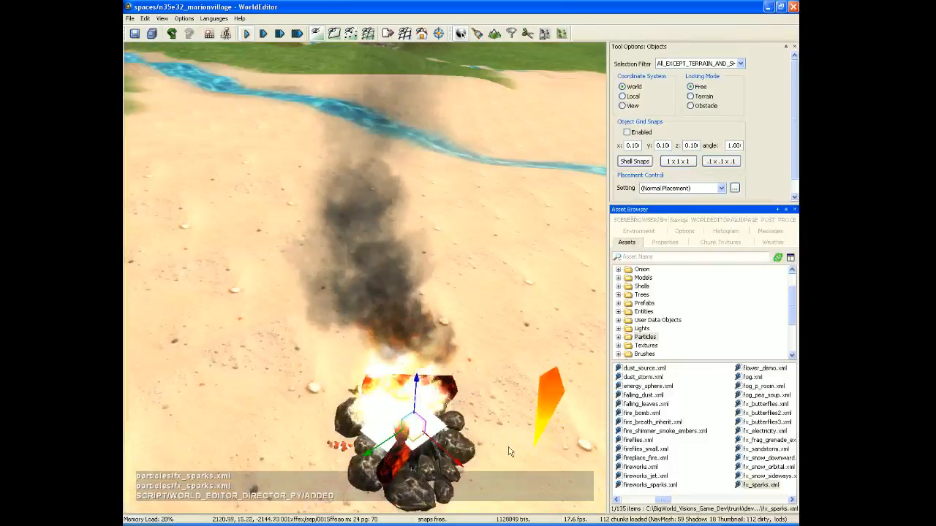
pyautogui.moveTo(415, 424); pyautogui.dragTo(422, 423)
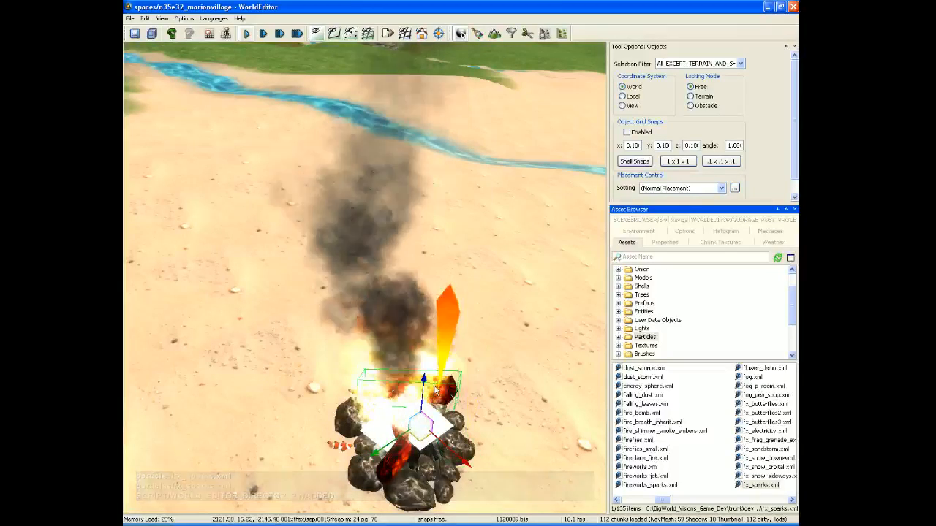
pyautogui.moveTo(422, 426); pyautogui.dragTo(422, 418)
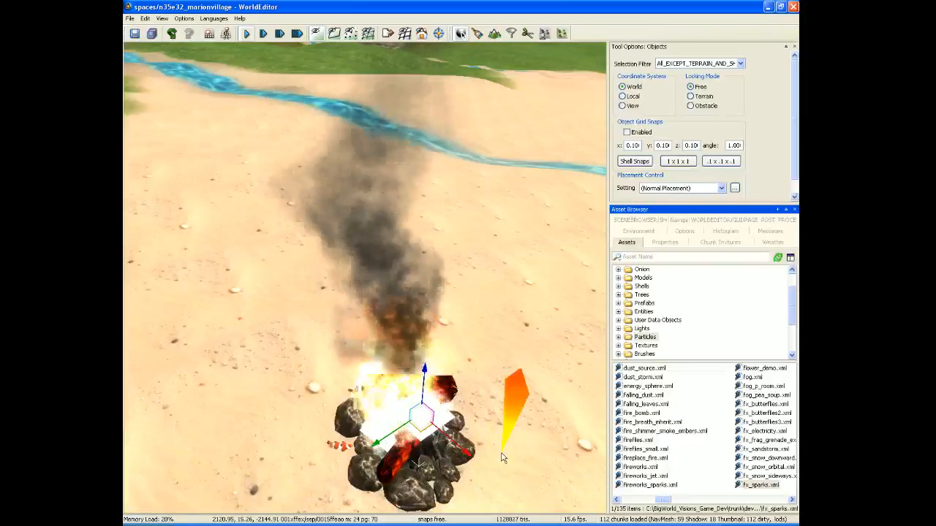
pyautogui.moveTo(533, 480); pyautogui.dragTo(582, 512, button='right')
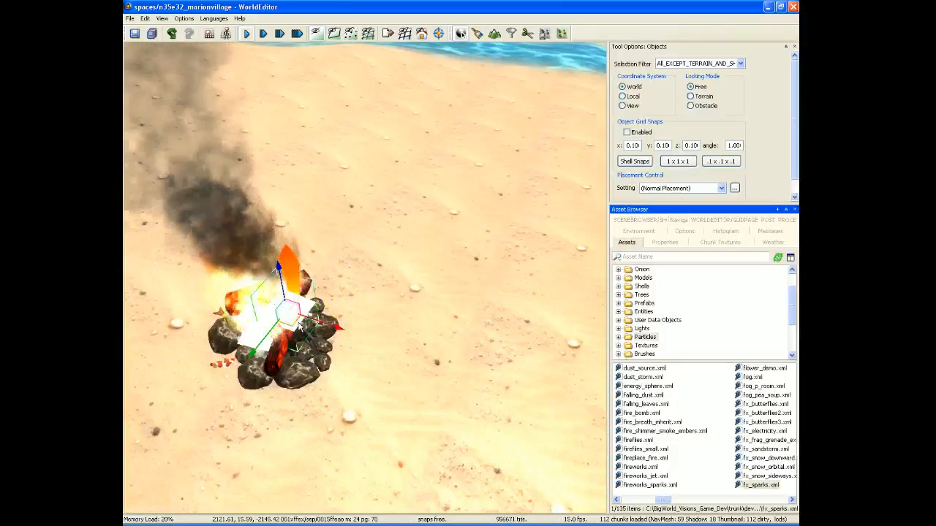
pyautogui.moveTo(294, 326); pyautogui.dragTo(369, 344)
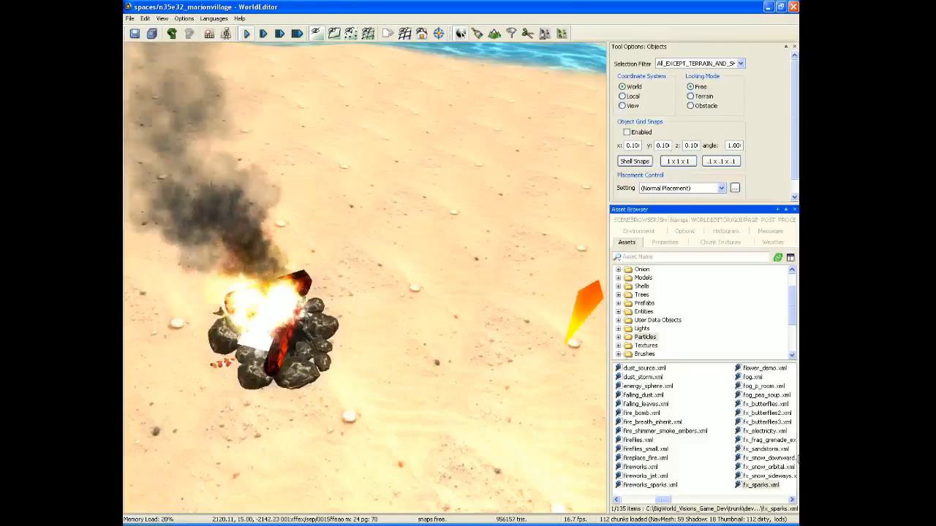
# - Find the fx_butterflies.xml particle effect and place it on the grass below the palm-covered hills
pyautogui.moveTo(676, 502); pyautogui.dragTo(714, 505)
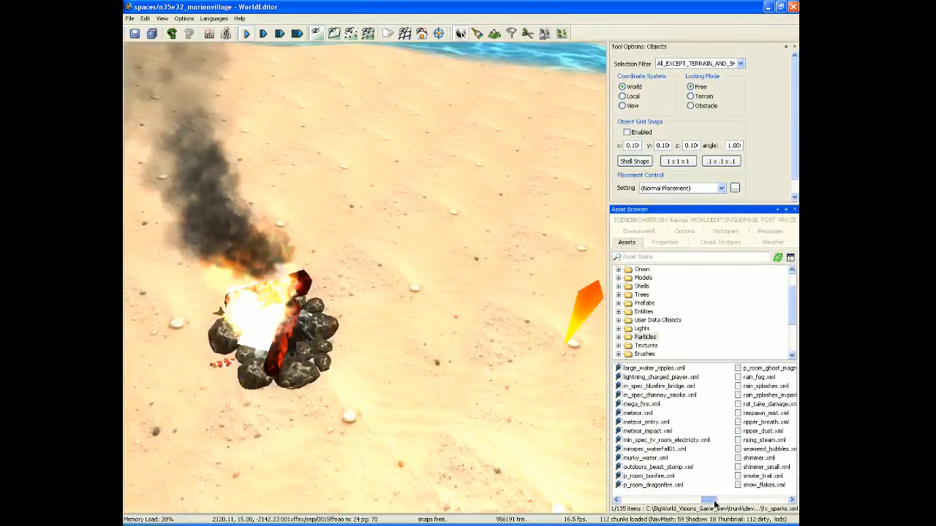
pyautogui.moveTo(714, 504); pyautogui.dragTo(773, 505)
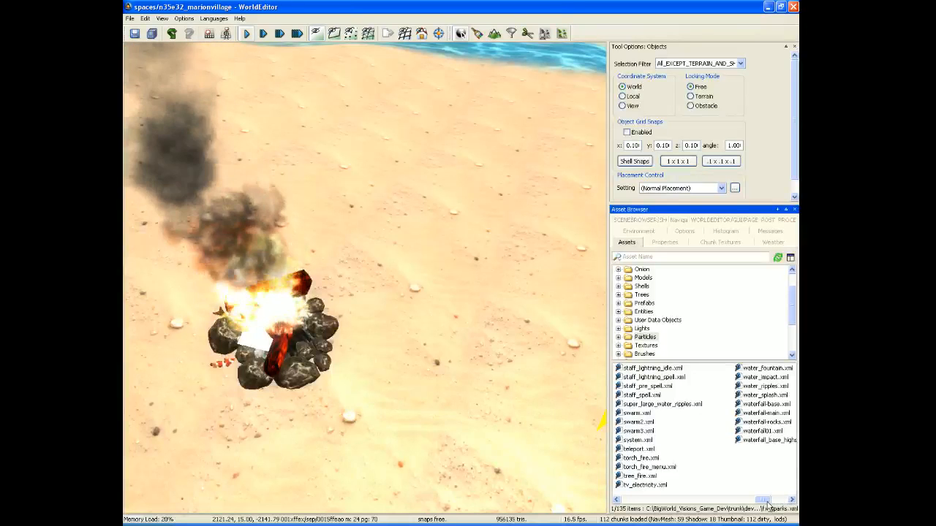
pyautogui.moveTo(762, 502); pyautogui.dragTo(722, 503)
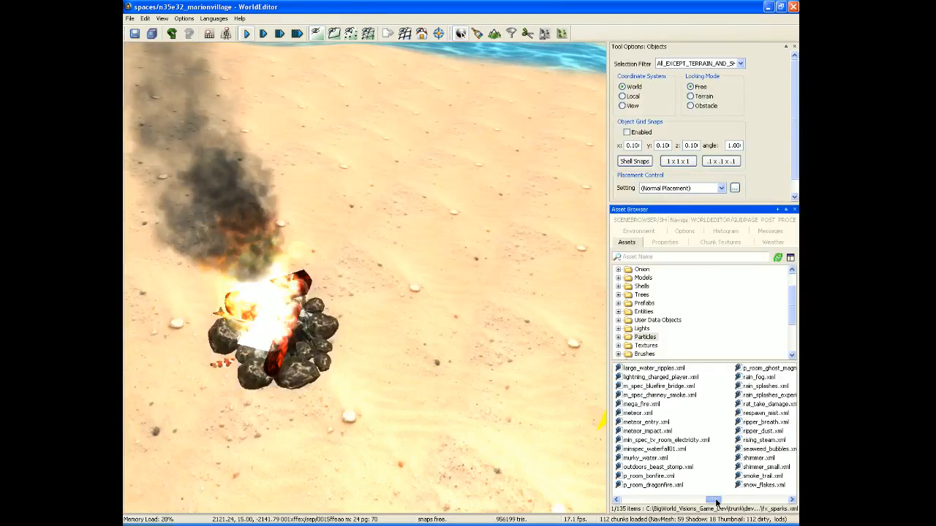
pyautogui.moveTo(709, 504); pyautogui.dragTo(667, 503)
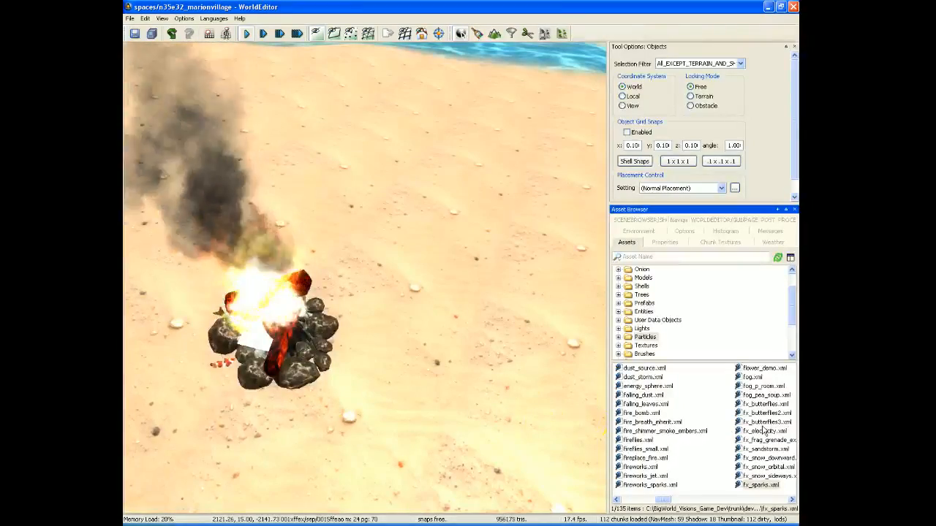
pyautogui.moveTo(548, 450); pyautogui.dragTo(372, 336, button='right')
pyautogui.press('w')
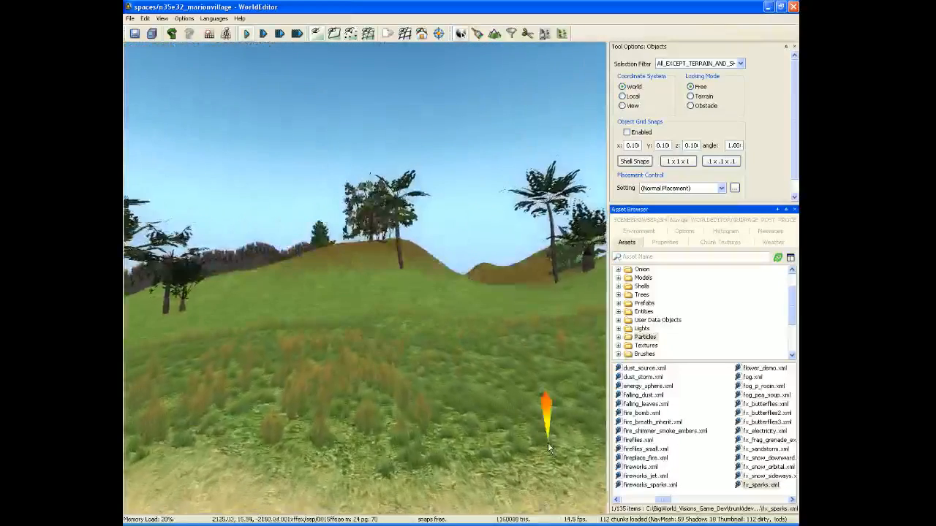
pyautogui.moveTo(765, 404); pyautogui.dragTo(428, 435)
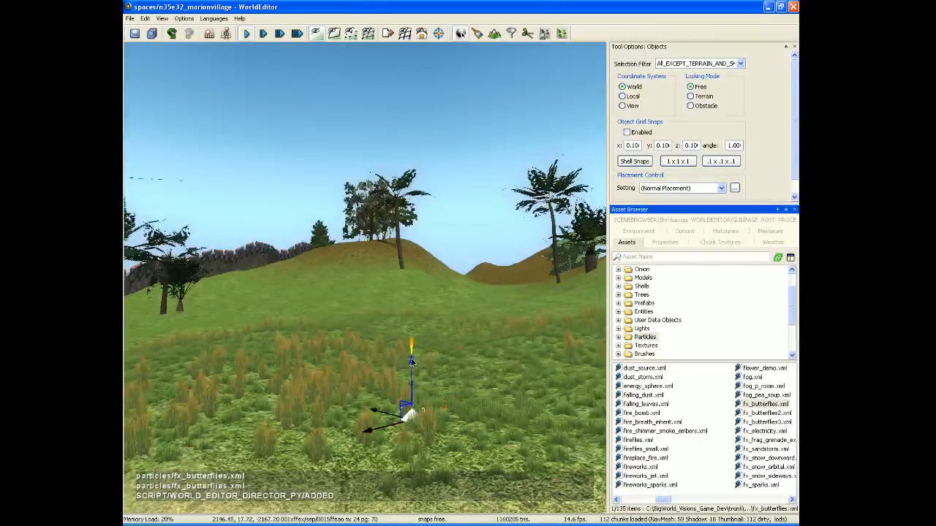
# - Place the fx_butterflies2.xml and fx_butterflies3.xml particle effects on the grass around the existing butterflies effect
pyautogui.moveTo(760, 415); pyautogui.dragTo(274, 381)
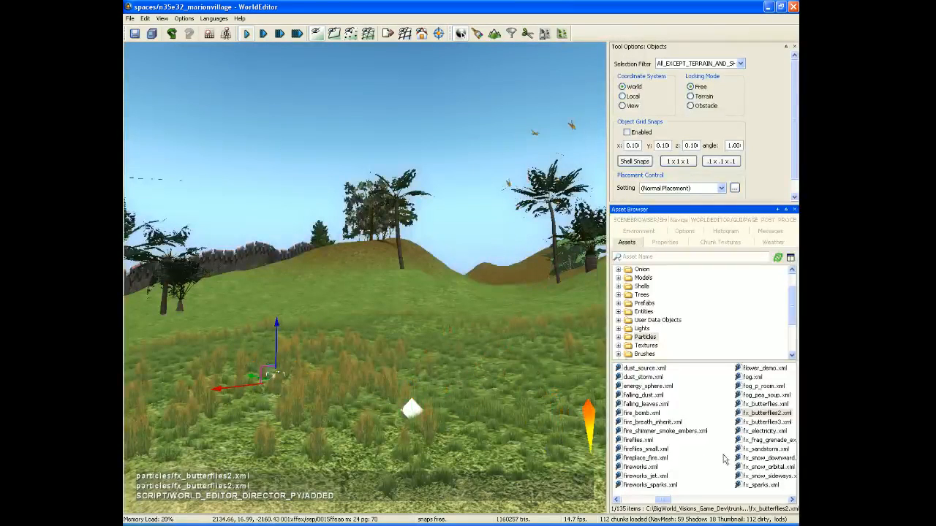
pyautogui.moveTo(750, 425); pyautogui.dragTo(190, 394)
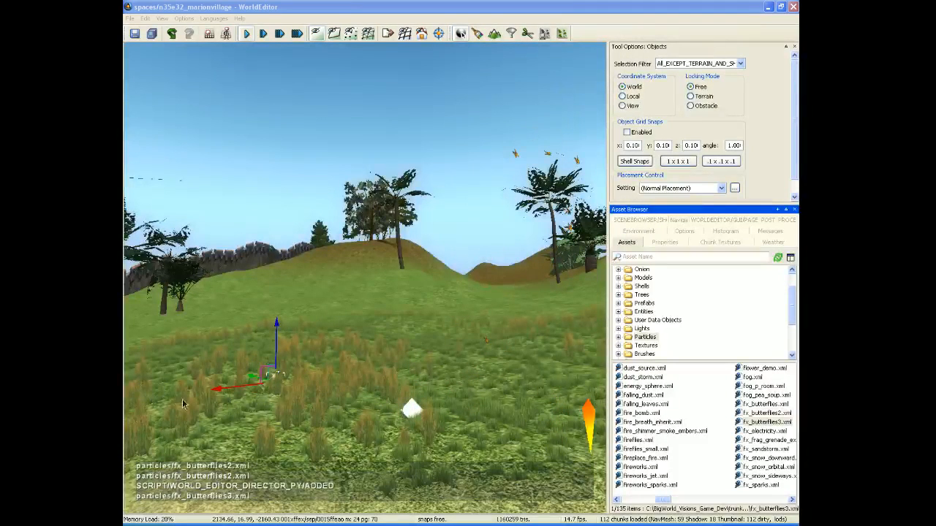
pyautogui.click(516, 376)
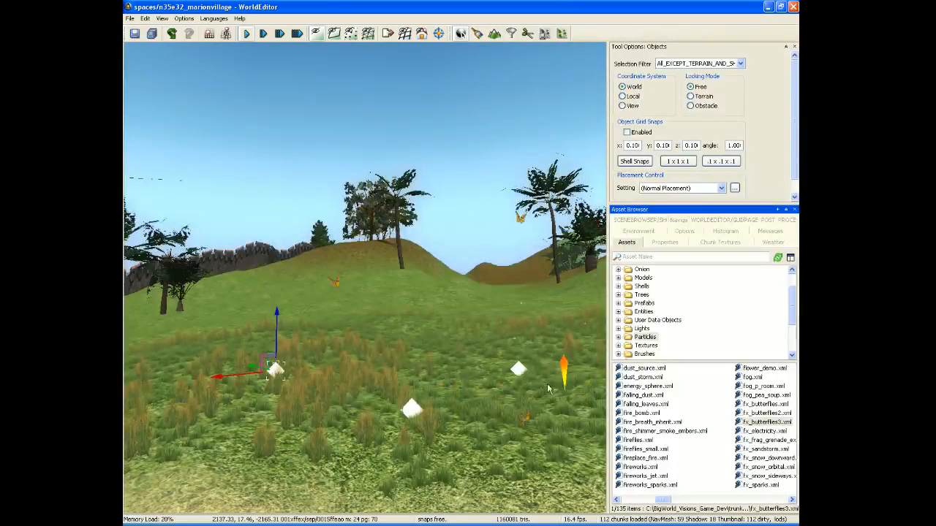
# - Raise the camera speed one level, switch to terrain texturing and display the Textures assets
pyautogui.click(261, 37)
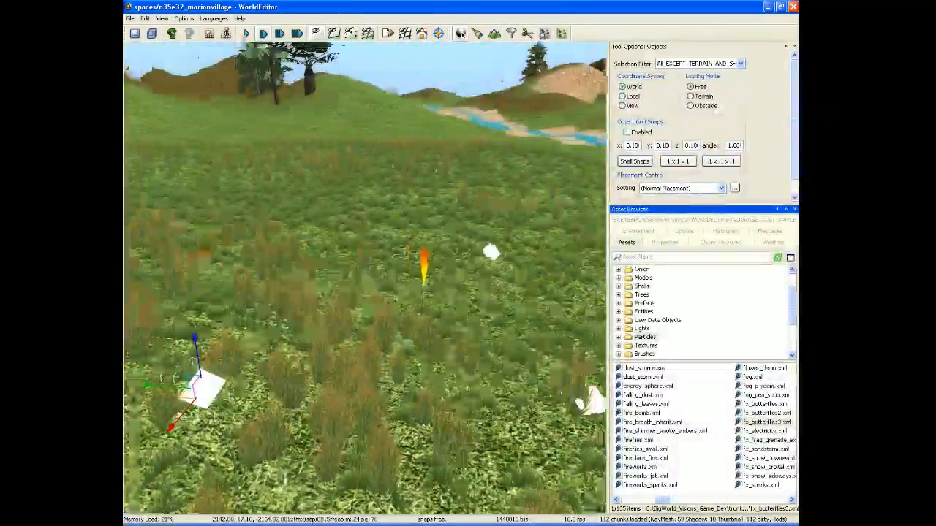
pyautogui.moveTo(365, 282)
pyautogui.mouseDown(button='right')
pyautogui.moveTo(350, 278)
pyautogui.moveTo(431, 286)
pyautogui.moveTo(453, 272)
pyautogui.moveTo(409, 241)
pyautogui.moveTo(372, 307)
pyautogui.moveTo(366, 299)
pyautogui.moveTo(325, 300)
pyautogui.moveTo(387, 297)
pyautogui.moveTo(348, 284)
pyautogui.moveTo(360, 265)
pyautogui.moveTo(377, 262)
pyautogui.moveTo(354, 267)
pyautogui.mouseUp(button='right')
pyautogui.press('w')
pyautogui.press('s')
pyautogui.press('w')
pyautogui.press('s')
pyautogui.press('w')
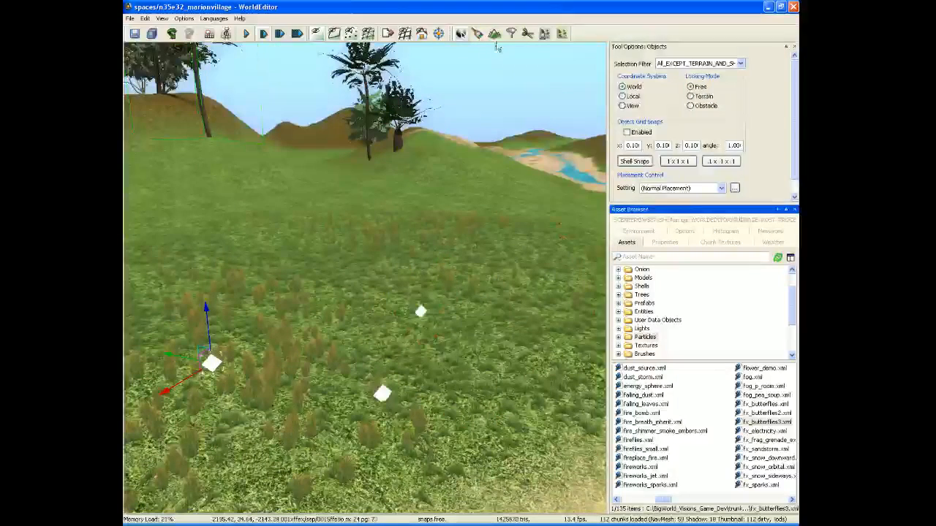
pyautogui.click(495, 35)
pyautogui.click(478, 35)
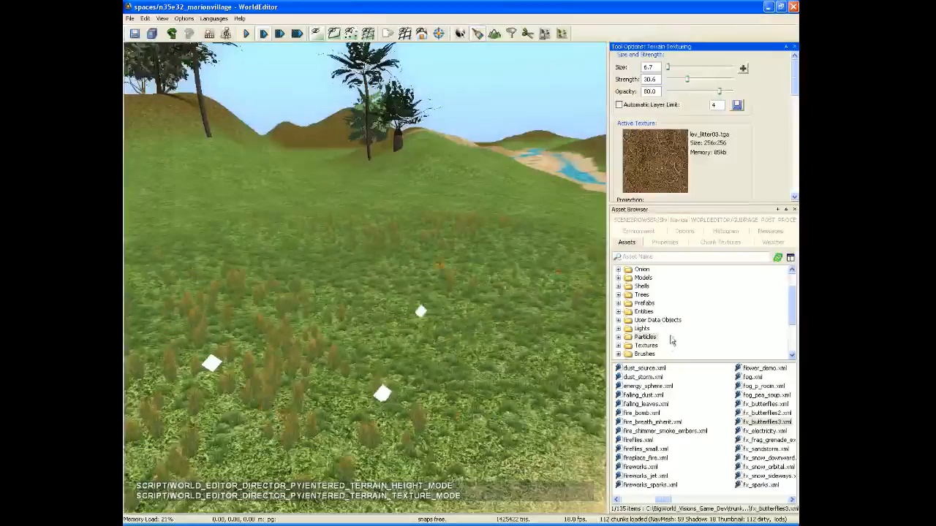
pyautogui.click(646, 346)
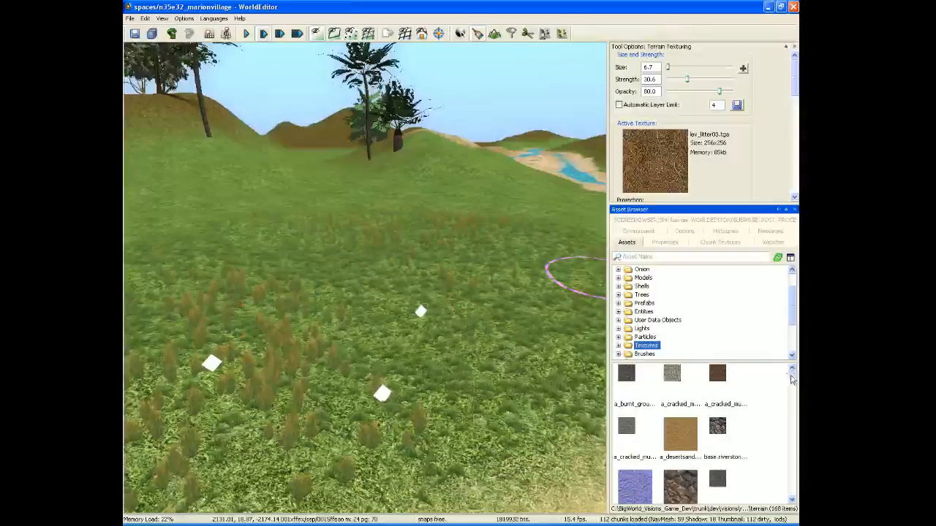
# - Make clover.png the active texture and paint a patch of it around the nearest butterfly particle marker
pyautogui.moveTo(791, 378); pyautogui.dragTo(793, 387)
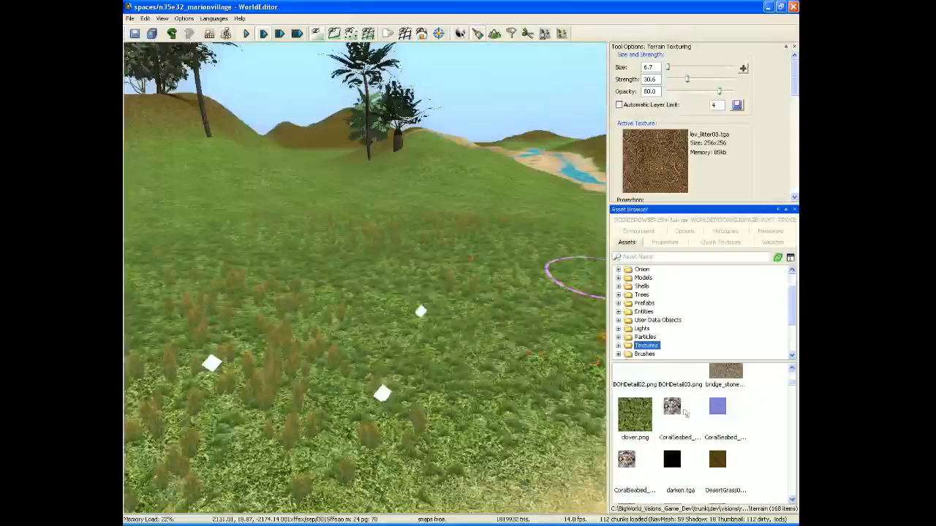
pyautogui.moveTo(422, 400)
pyautogui.mouseDown()
pyautogui.moveTo(419, 393)
pyautogui.moveTo(307, 399)
pyautogui.moveTo(355, 391)
pyautogui.moveTo(402, 407)
pyautogui.mouseUp()
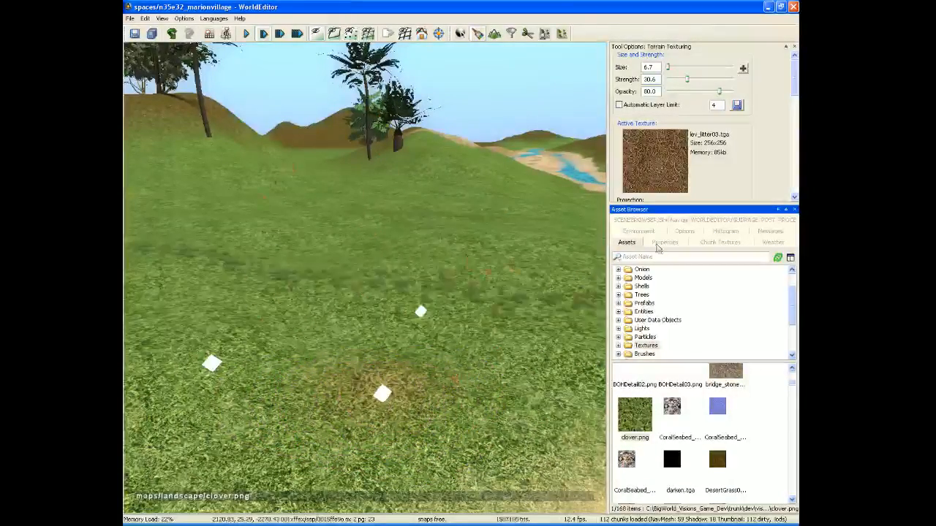
pyautogui.click(635, 419)
pyautogui.moveTo(370, 403)
pyautogui.mouseDown()
pyautogui.moveTo(379, 387)
pyautogui.moveTo(334, 382)
pyautogui.mouseUp()
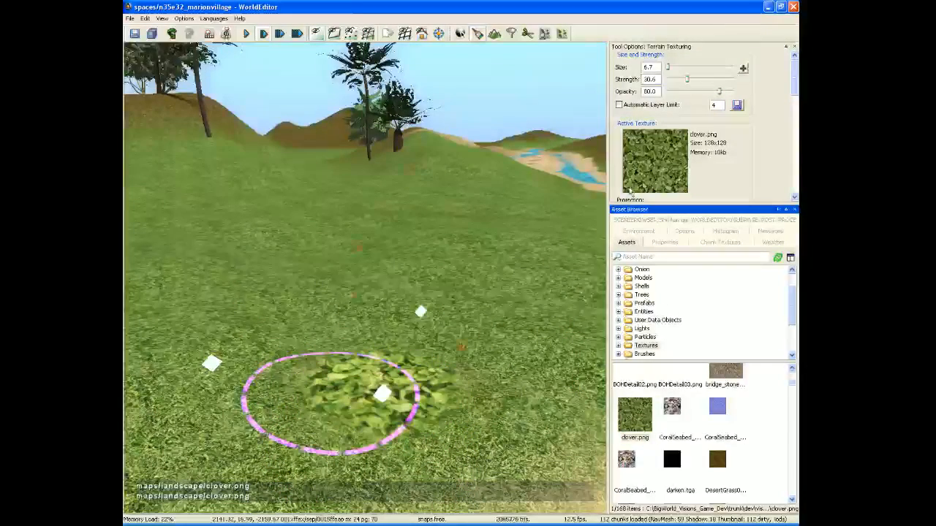
# - Enlarge the terrain texturing options and set the clover texture's U and V scaling to 2.0 m
pyautogui.moveTo(749, 204); pyautogui.dragTo(748, 235)
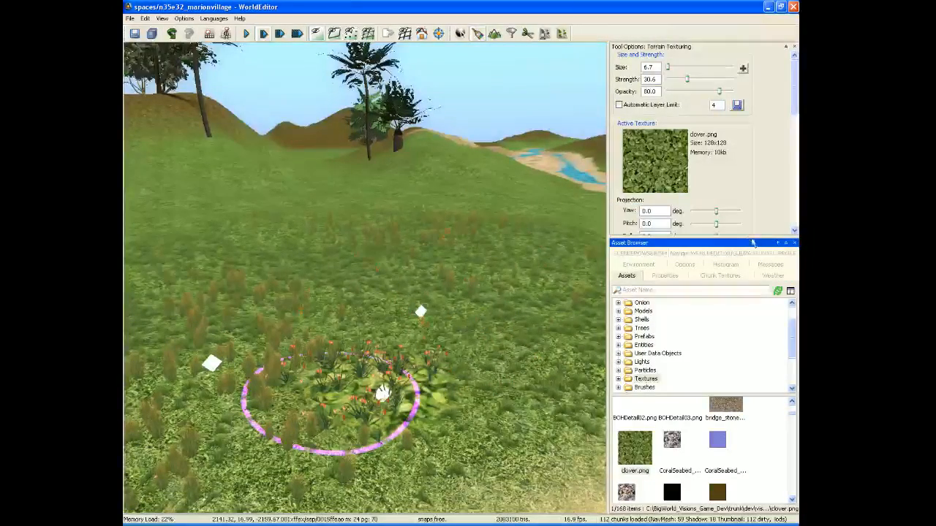
pyautogui.moveTo(750, 236); pyautogui.dragTo(750, 280)
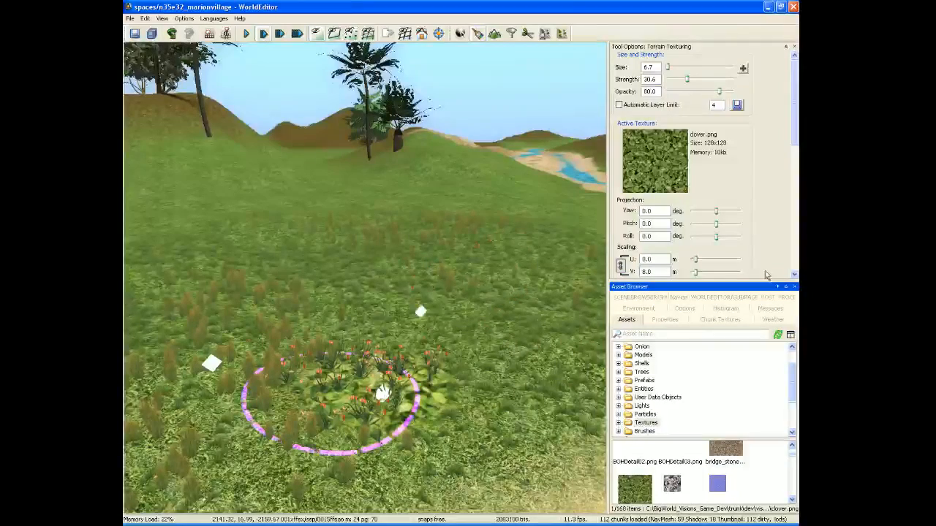
pyautogui.click(647, 260)
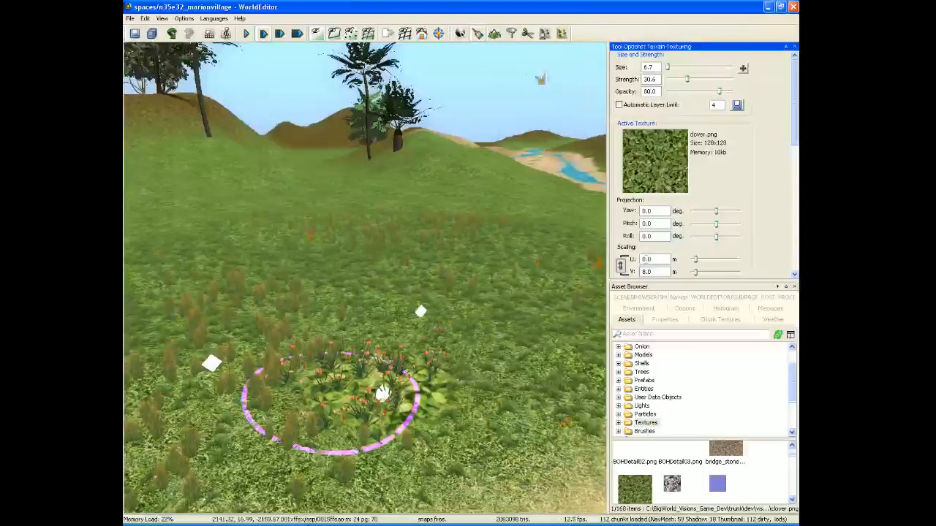
pyautogui.moveTo(794, 139); pyautogui.dragTo(794, 177)
pyautogui.click(736, 215)
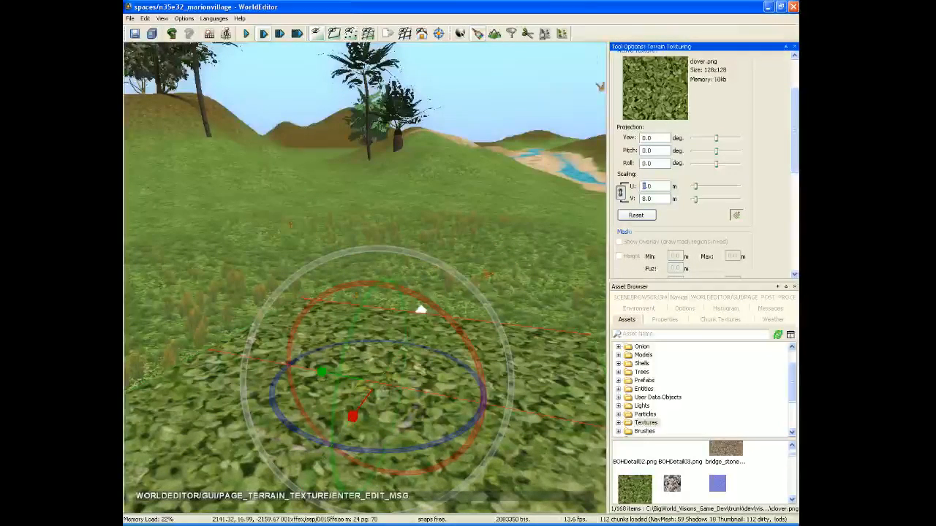
pyautogui.write('2')
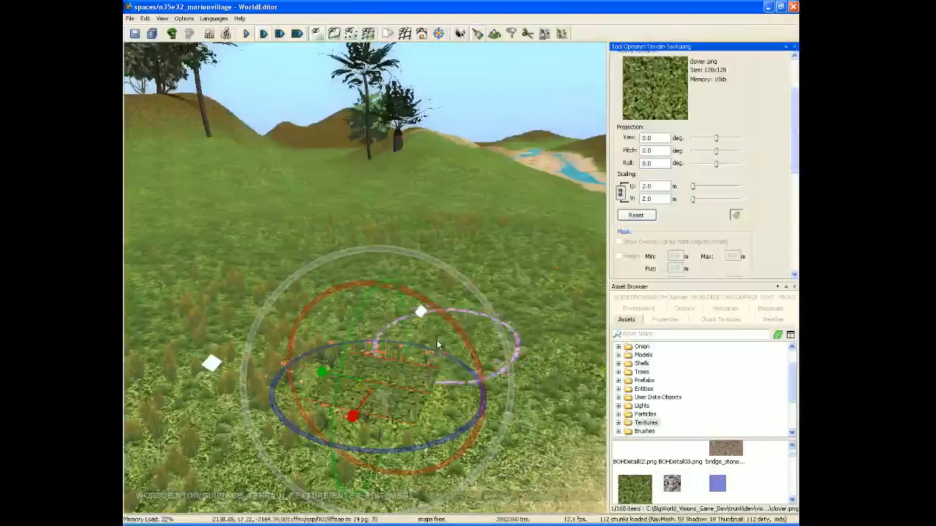
pyautogui.click(737, 216)
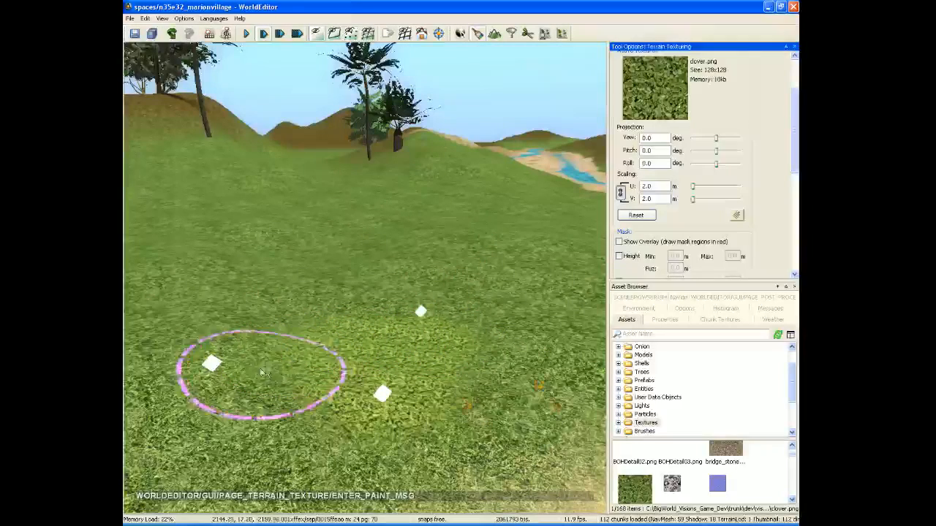
# - Paint the clover texture across the grass around all three butterfly markers and save the map
pyautogui.moveTo(450, 312)
pyautogui.mouseDown()
pyautogui.moveTo(418, 305)
pyautogui.moveTo(438, 307)
pyautogui.mouseUp()
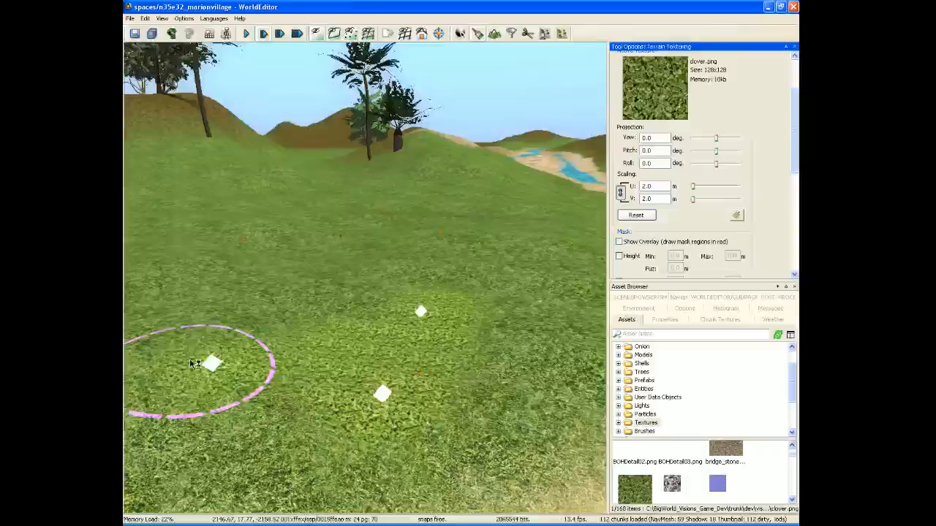
pyautogui.moveTo(502, 358)
pyautogui.mouseDown()
pyautogui.moveTo(525, 309)
pyautogui.moveTo(512, 357)
pyautogui.moveTo(355, 420)
pyautogui.moveTo(198, 368)
pyautogui.mouseUp()
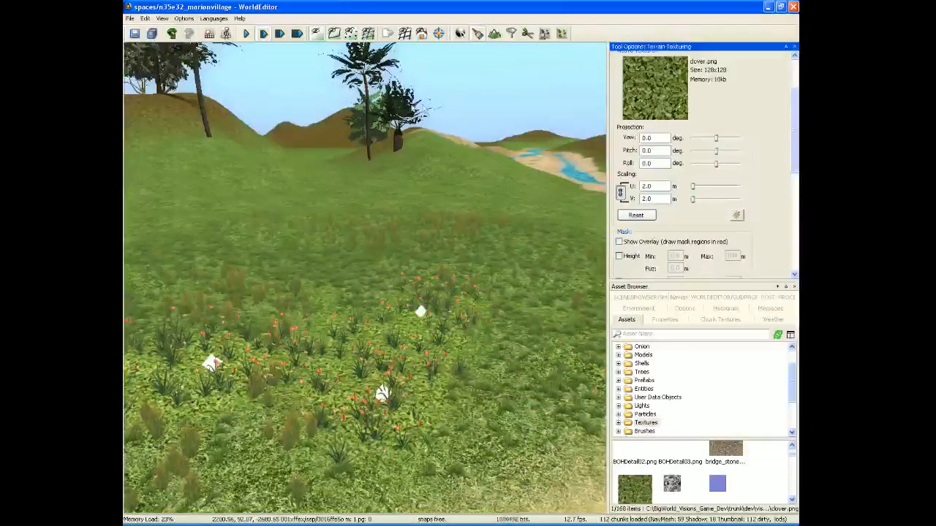
pyautogui.click(136, 34)
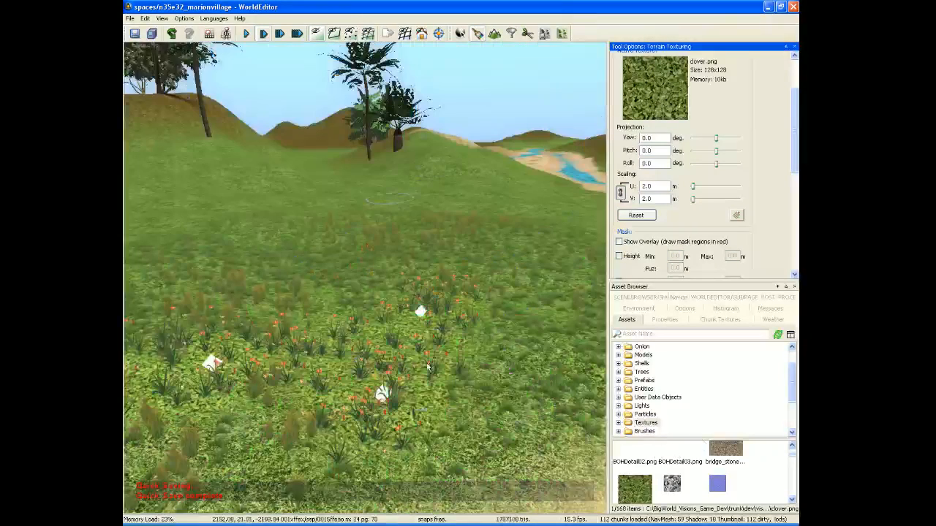
# - Go to the campfire on the sand, find the grass_patchy.tga terrain texture and make it the active texture
pyautogui.moveTo(412, 369)
pyautogui.mouseDown(button='right')
pyautogui.moveTo(497, 391)
pyautogui.moveTo(489, 344)
pyautogui.moveTo(504, 322)
pyautogui.moveTo(467, 373)
pyautogui.moveTo(409, 366)
pyautogui.moveTo(417, 350)
pyautogui.moveTo(380, 347)
pyautogui.moveTo(350, 322)
pyautogui.moveTo(417, 318)
pyautogui.moveTo(392, 376)
pyautogui.moveTo(259, 338)
pyautogui.moveTo(332, 298)
pyautogui.moveTo(355, 331)
pyautogui.moveTo(498, 325)
pyautogui.moveTo(416, 314)
pyautogui.moveTo(452, 329)
pyautogui.moveTo(314, 325)
pyautogui.mouseUp(button='right')
pyautogui.press('w')
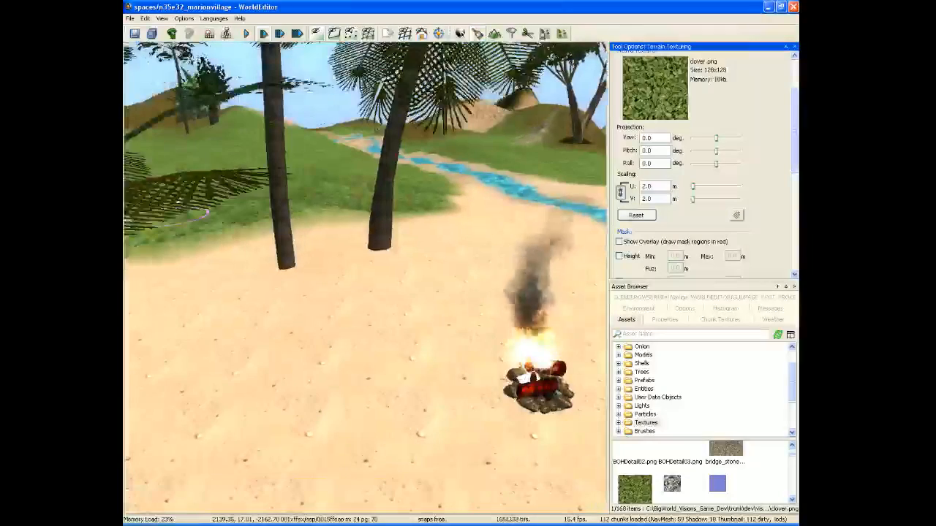
pyautogui.scroll(3, 771, 85)
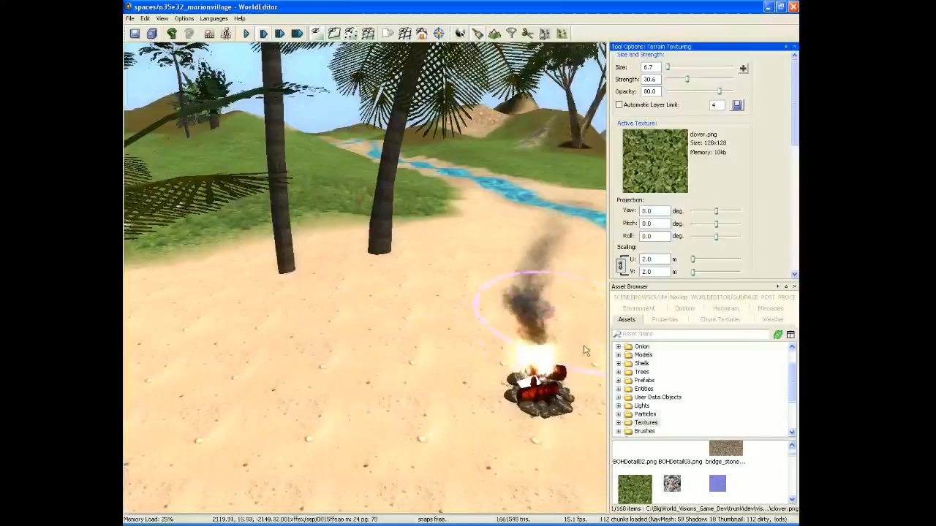
pyautogui.scroll(-8, 790, 475)
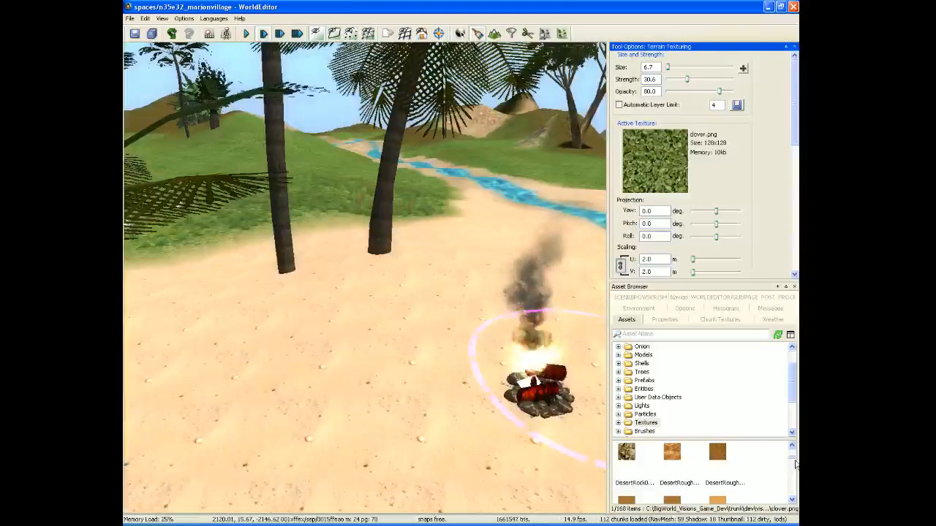
pyautogui.scroll(6, 792, 457)
pyautogui.scroll(3, 793, 456)
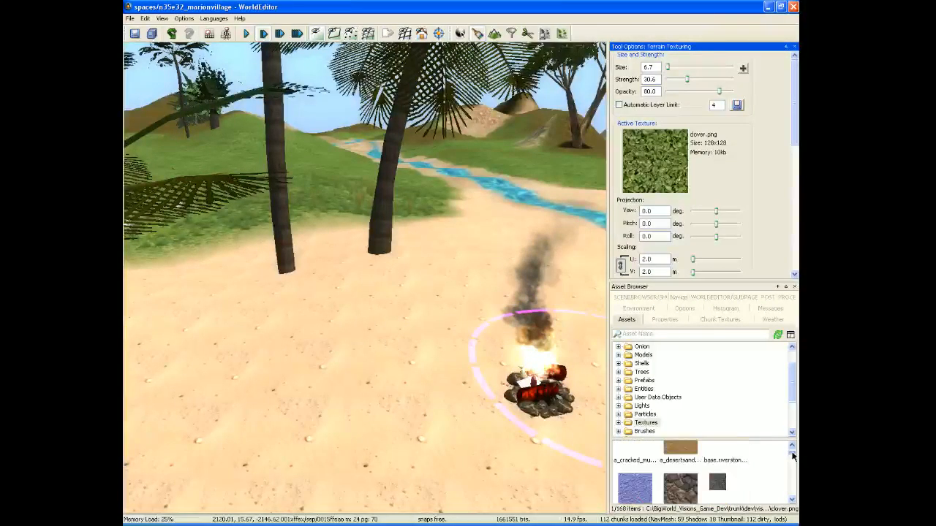
pyautogui.scroll(-4, 792, 451)
pyautogui.scroll(2, 793, 457)
pyautogui.scroll(-5, 792, 501)
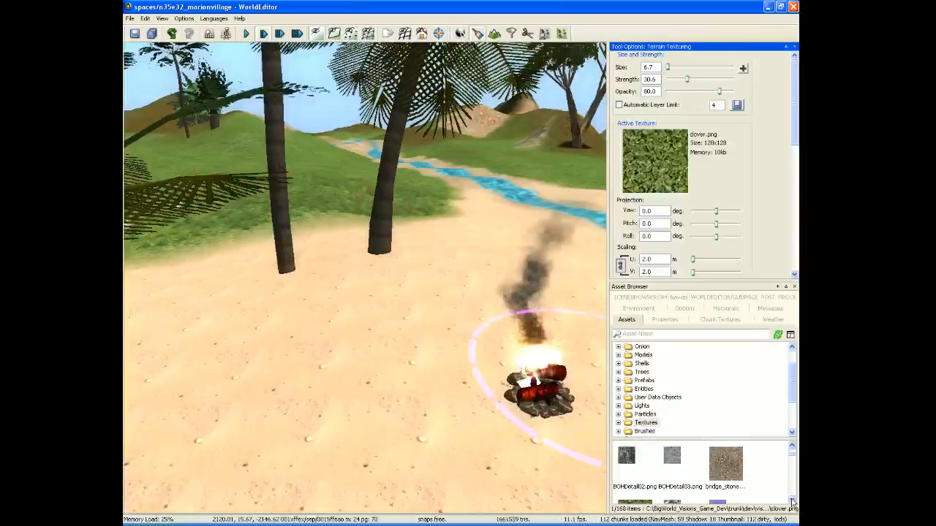
pyautogui.scroll(-4, 791, 502)
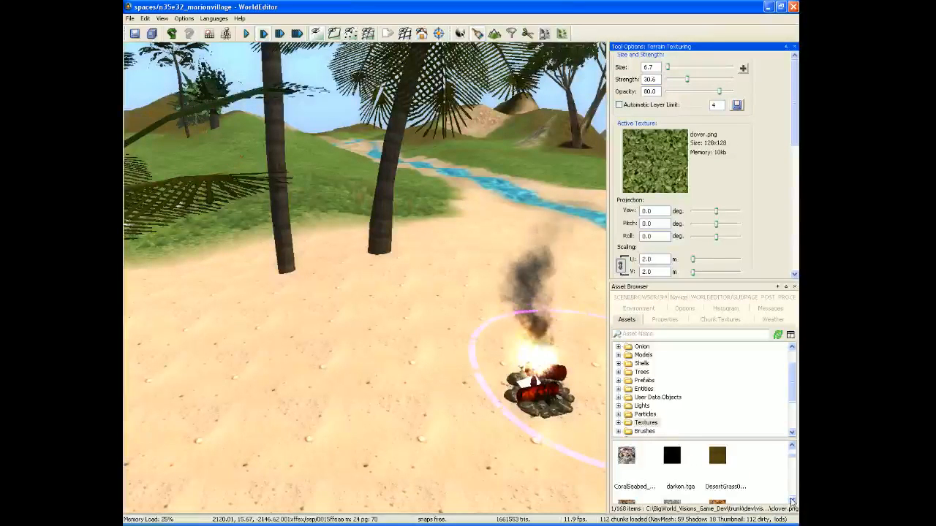
pyautogui.scroll(-4, 791, 502)
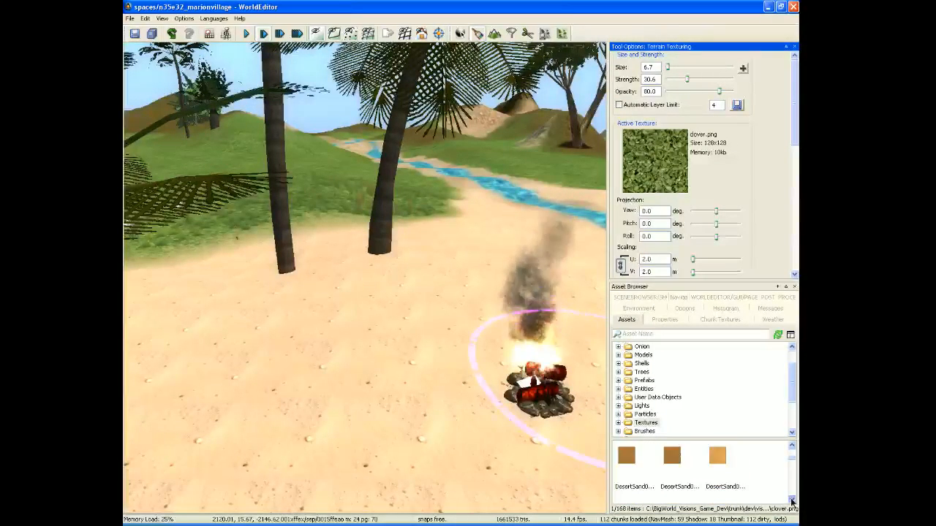
pyautogui.scroll(-3, 791, 501)
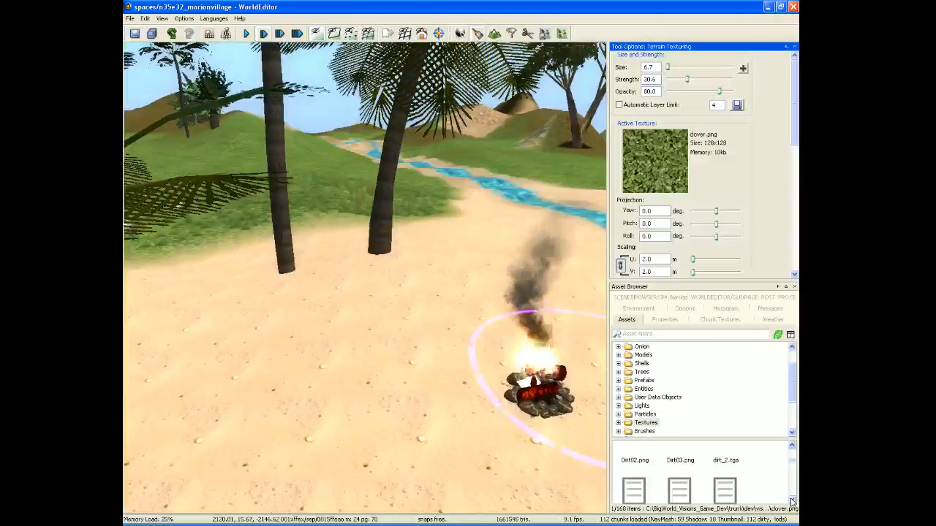
pyautogui.click(791, 501)
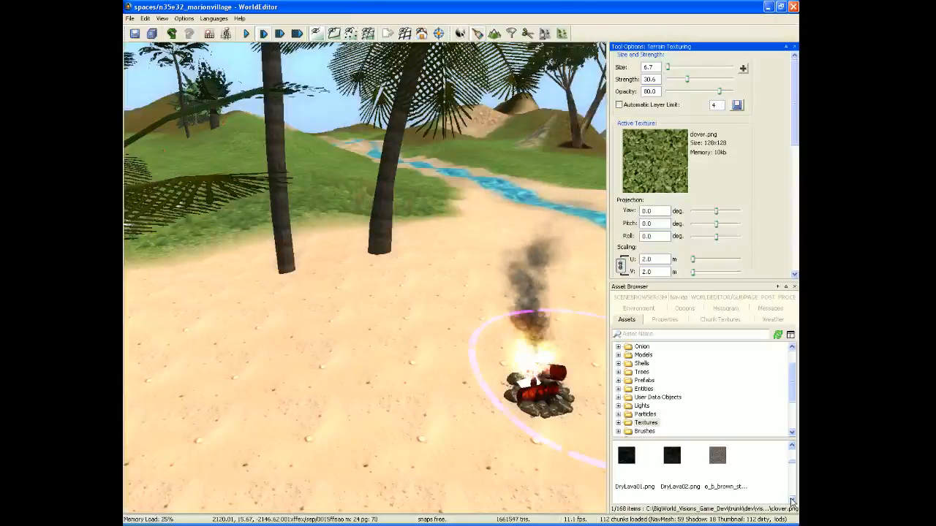
pyautogui.click(791, 447)
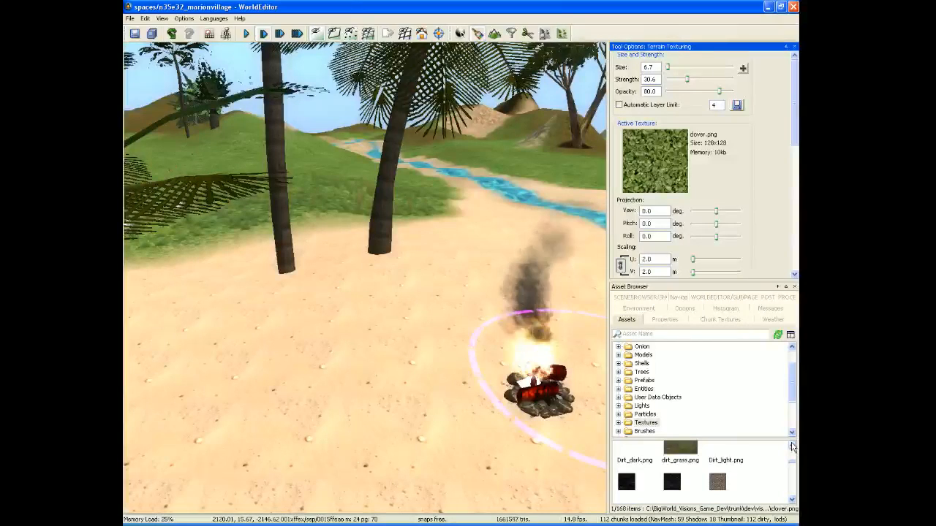
pyautogui.click(791, 500)
pyautogui.click(792, 501)
pyautogui.click(792, 500)
pyautogui.click(792, 501)
pyautogui.click(792, 501)
pyautogui.click(791, 501)
pyautogui.click(792, 501)
pyautogui.click(792, 501)
pyautogui.click(792, 501)
pyautogui.click(792, 501)
pyautogui.click(792, 501)
pyautogui.click(791, 501)
pyautogui.click(791, 501)
pyautogui.click(792, 501)
pyautogui.click(792, 501)
pyautogui.click(791, 501)
pyautogui.click(792, 501)
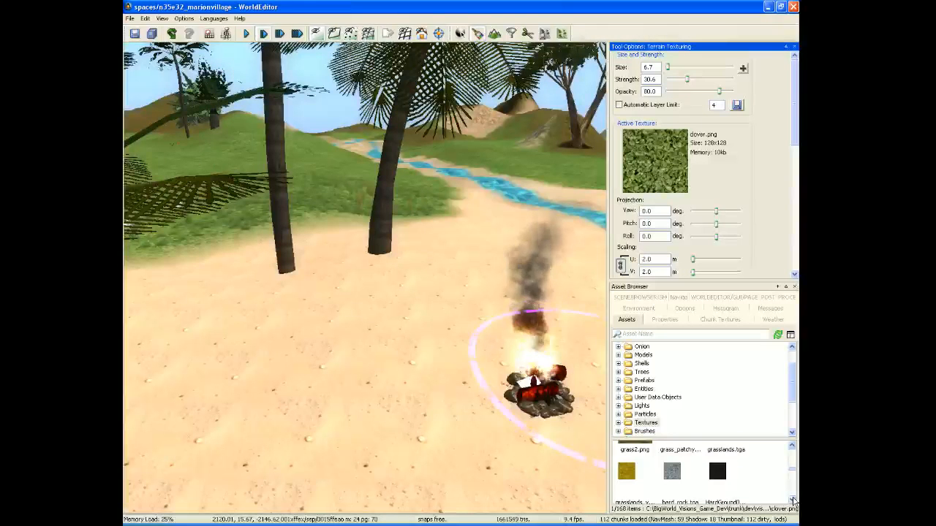
pyautogui.click(794, 456)
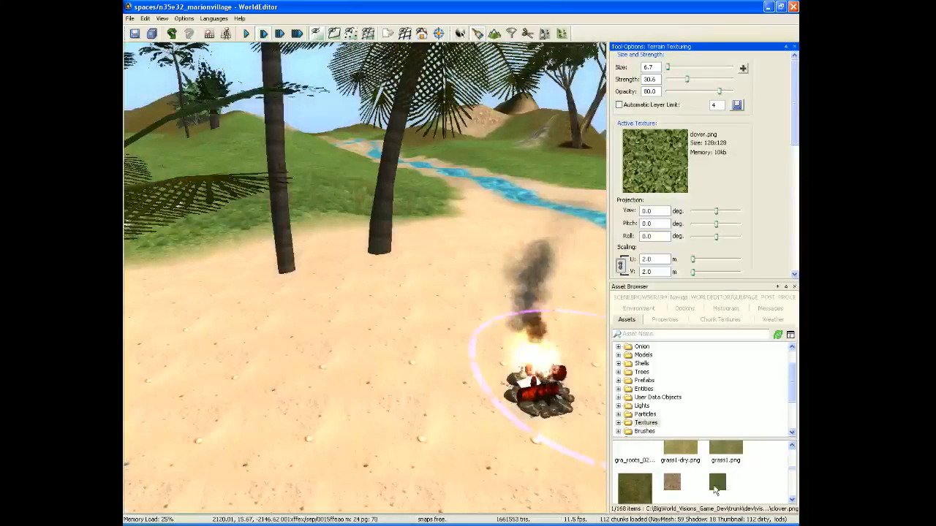
pyautogui.click(676, 493)
pyautogui.doubleClick(676, 491)
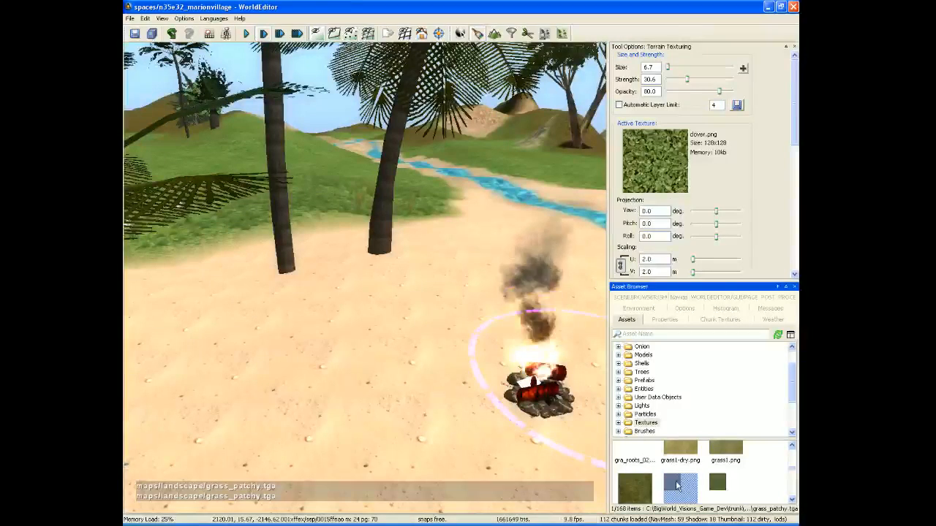
# - Find the lev_dirt01.tga terrain texture among the texture assets and make it the active texture
pyautogui.click(792, 500)
pyautogui.click(792, 499)
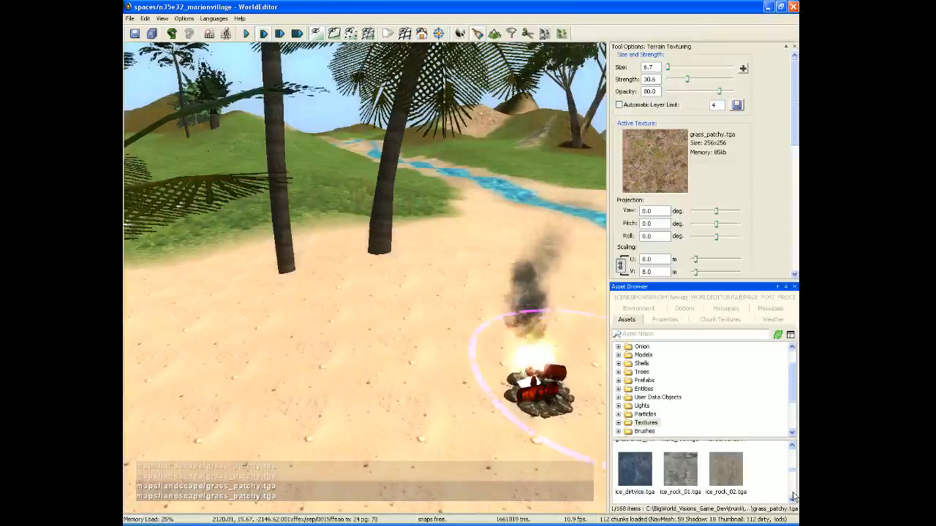
pyautogui.click(793, 497)
pyautogui.click(792, 497)
pyautogui.click(792, 497)
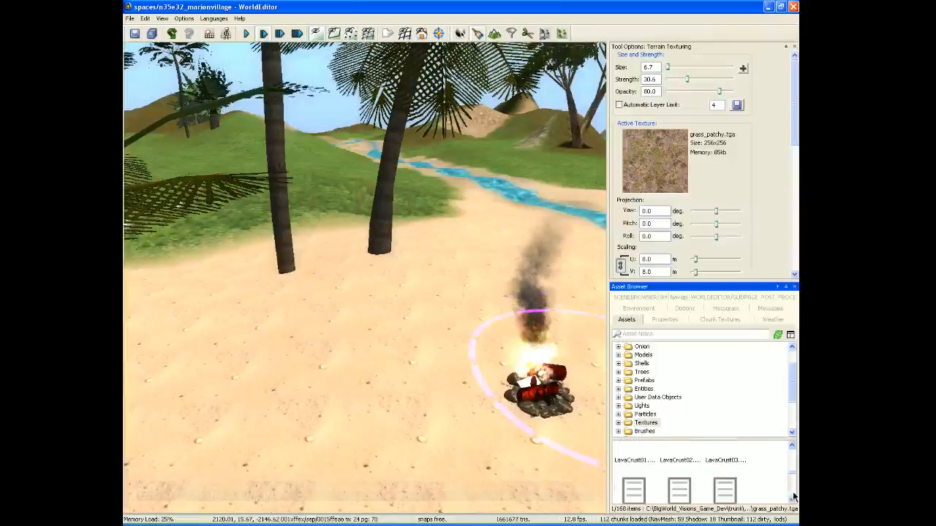
pyautogui.click(792, 498)
pyautogui.click(792, 497)
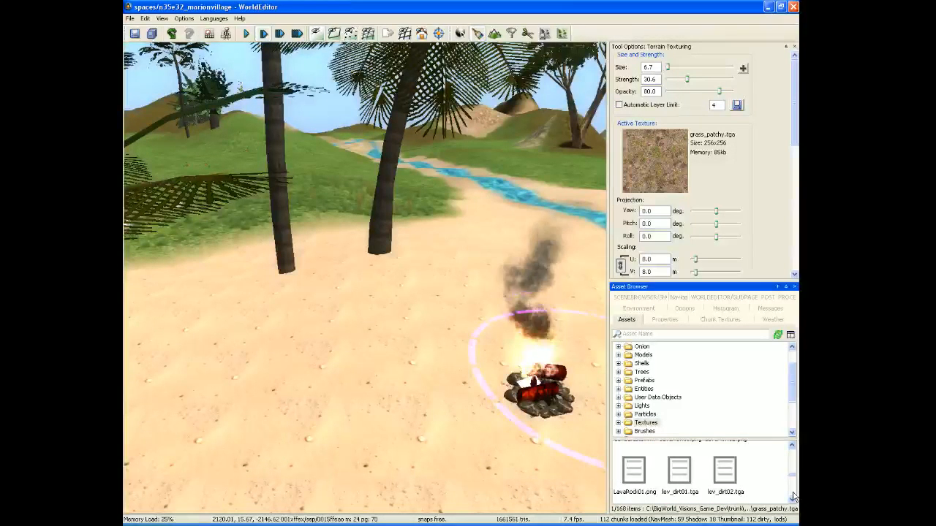
pyautogui.click(679, 474)
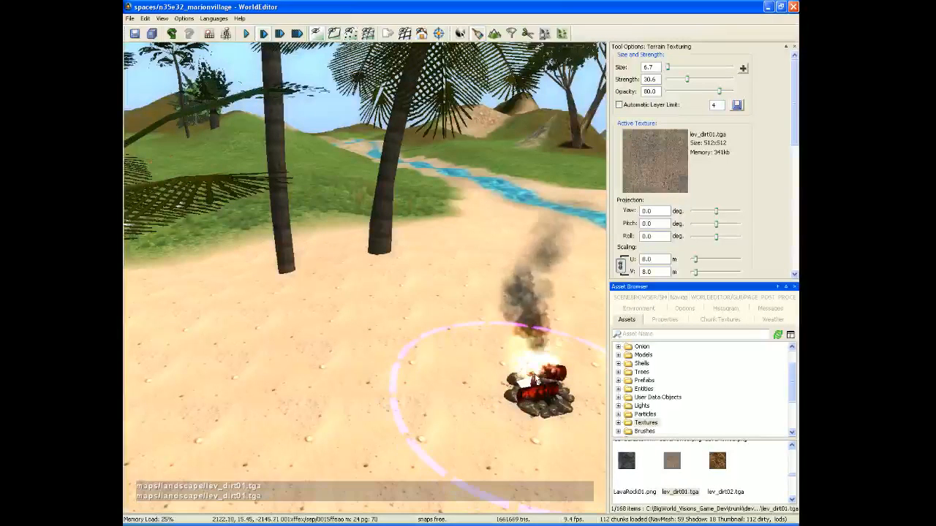
# - Paint the dirt texture onto the sand around the campfire's base with a brush size of 1.0 and save the map
pyautogui.moveTo(668, 71); pyautogui.dragTo(635, 68)
pyautogui.click(653, 67)
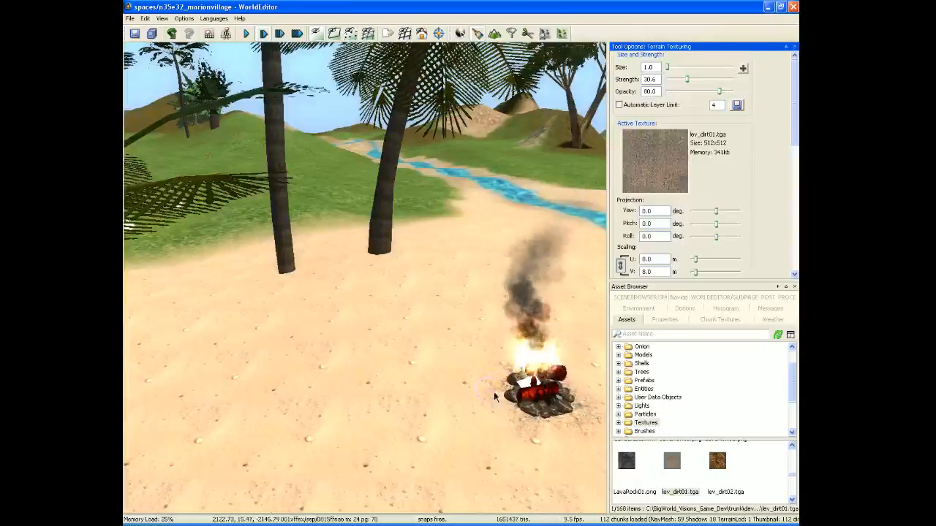
pyautogui.moveTo(513, 415)
pyautogui.mouseDown()
pyautogui.moveTo(512, 381)
pyautogui.moveTo(516, 397)
pyautogui.moveTo(498, 395)
pyautogui.mouseUp()
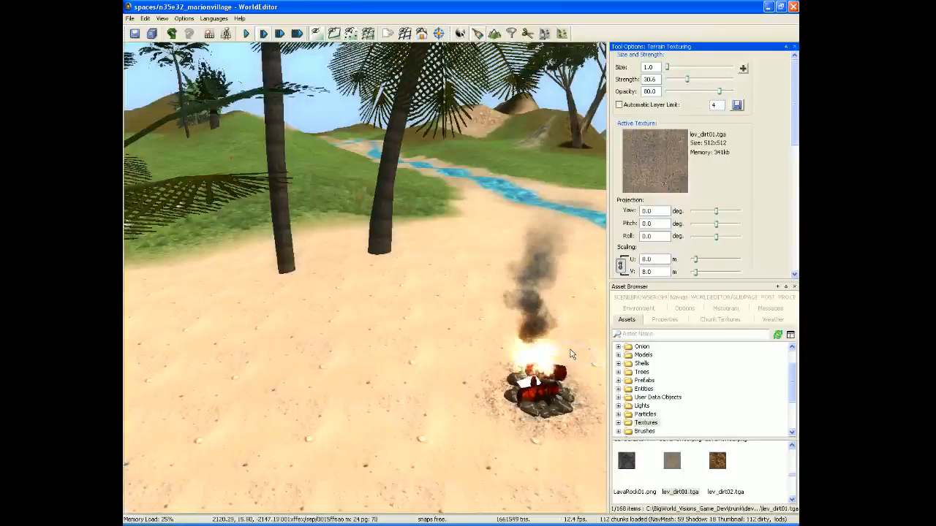
pyautogui.click(134, 35)
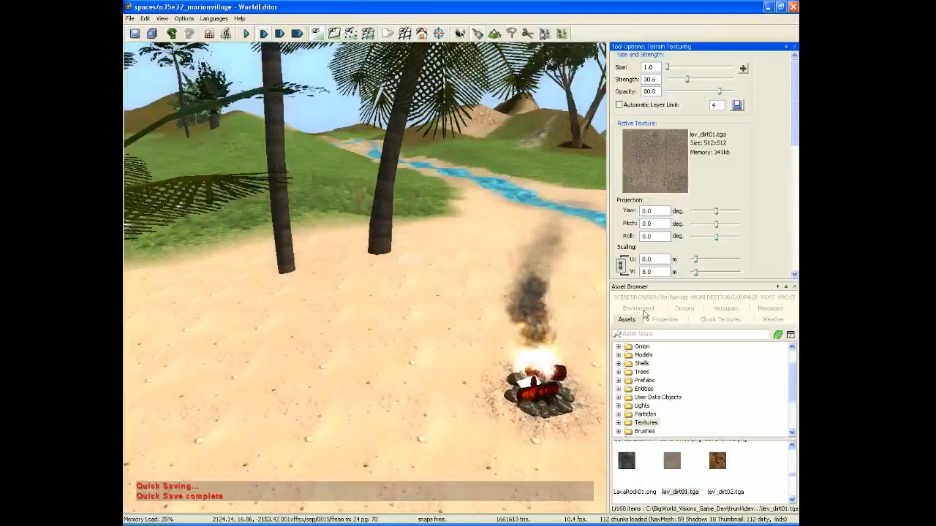
# - List the model assets, enlarge the asset browser and switch from terrain texturing to object editing
pyautogui.click(644, 354)
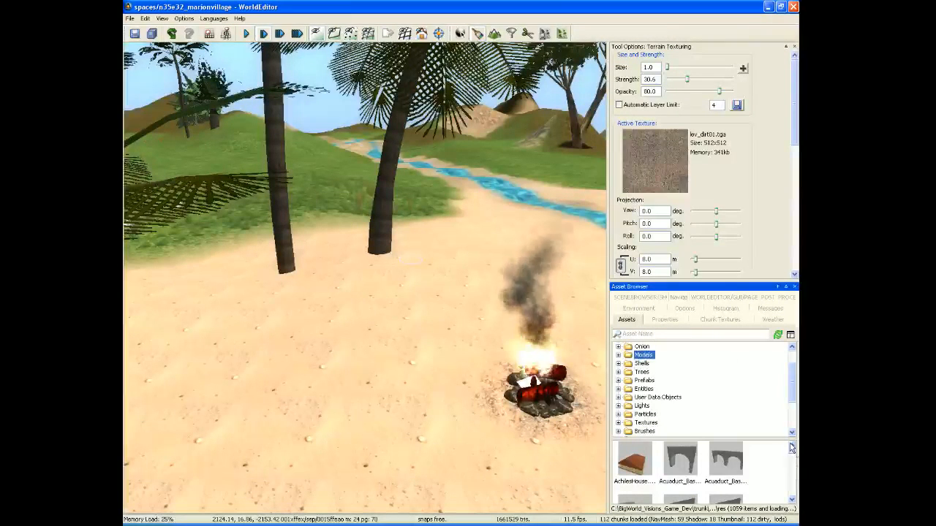
pyautogui.moveTo(743, 278); pyautogui.dragTo(744, 210)
pyautogui.click(462, 33)
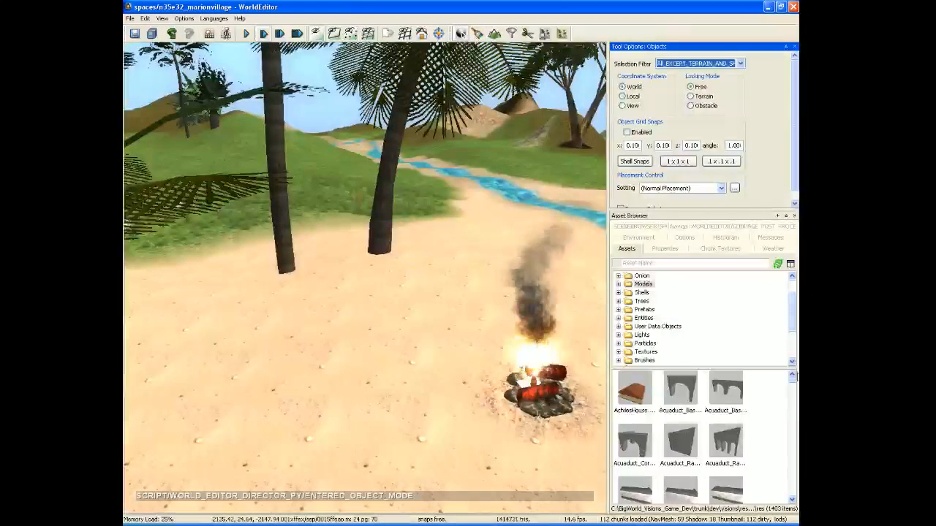
# - Browse the model library from the barrels through the big trees to the BlockB pieces, looking for suitable props
pyautogui.moveTo(793, 386); pyautogui.dragTo(790, 393)
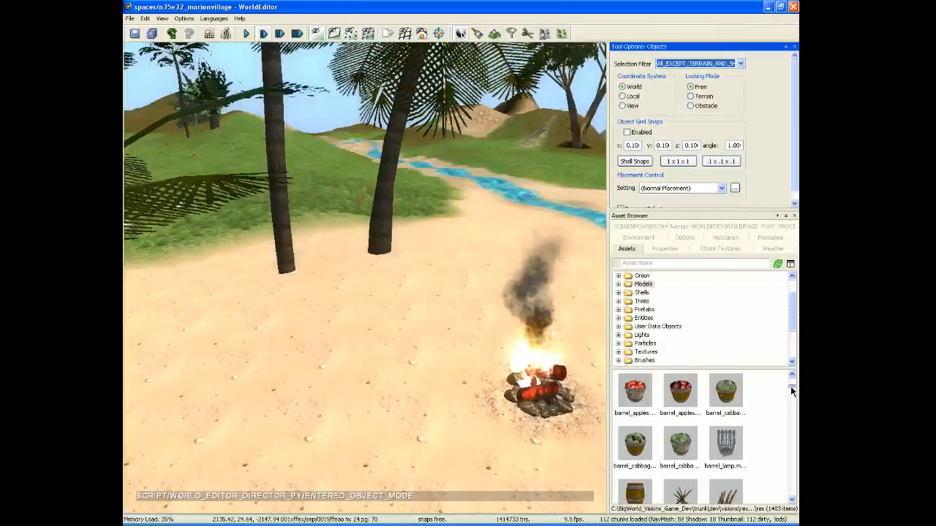
pyautogui.moveTo(791, 392); pyautogui.dragTo(791, 391)
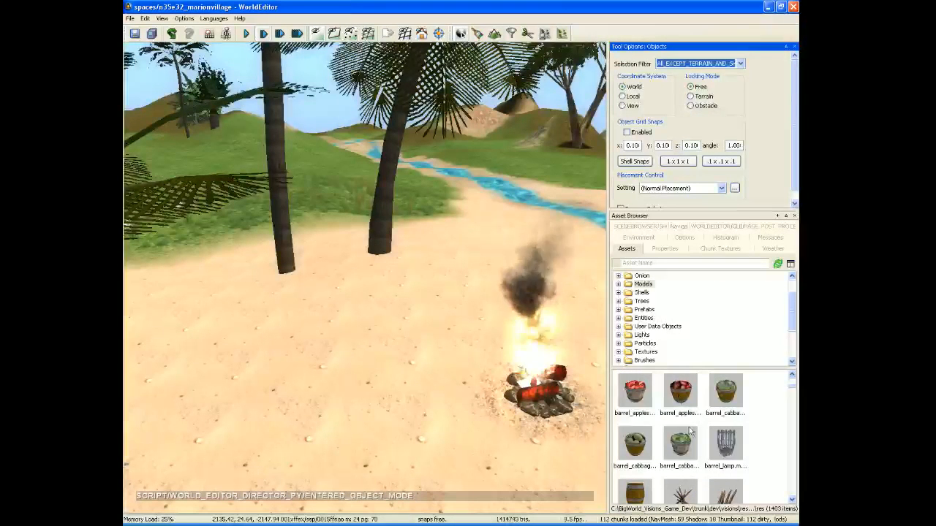
pyautogui.click(793, 500)
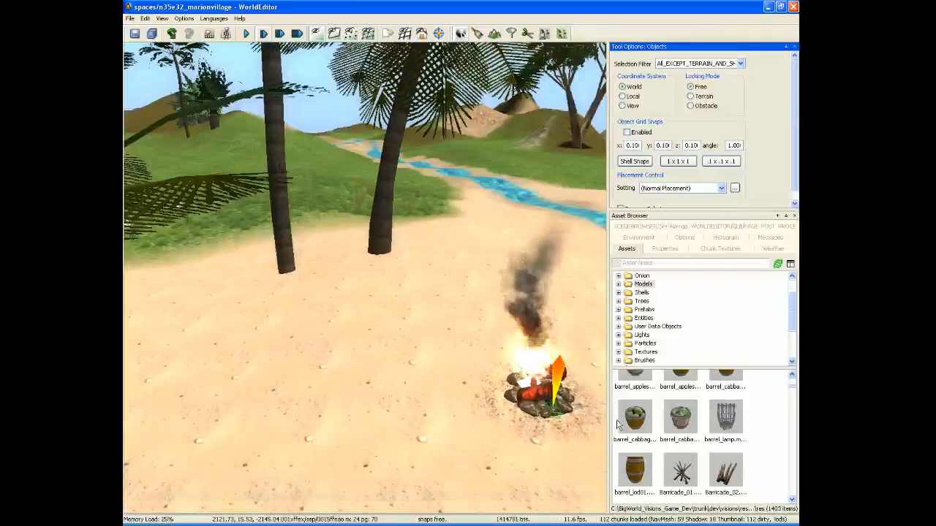
pyautogui.click(792, 501)
pyautogui.click(792, 501)
pyautogui.click(792, 501)
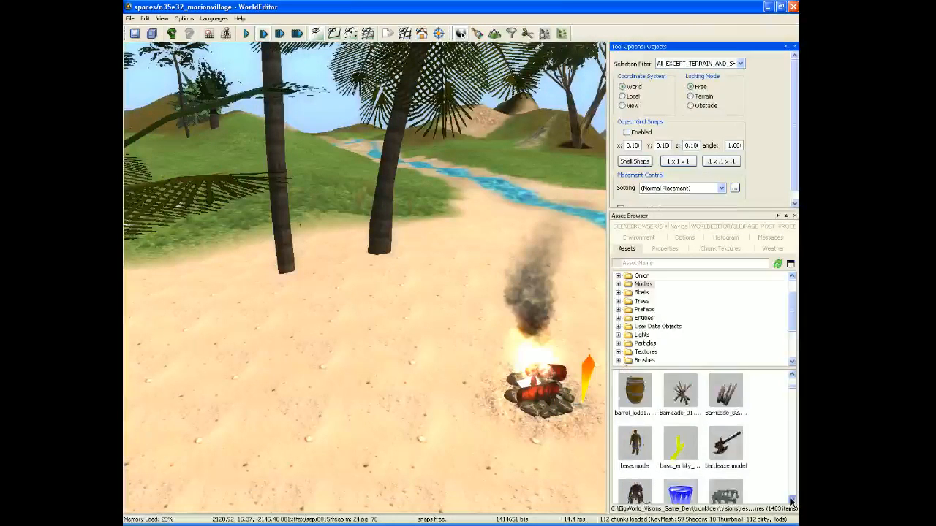
pyautogui.click(791, 501)
pyautogui.click(791, 501)
pyautogui.click(792, 501)
pyautogui.click(792, 501)
pyautogui.click(792, 501)
pyautogui.click(792, 500)
pyautogui.click(792, 501)
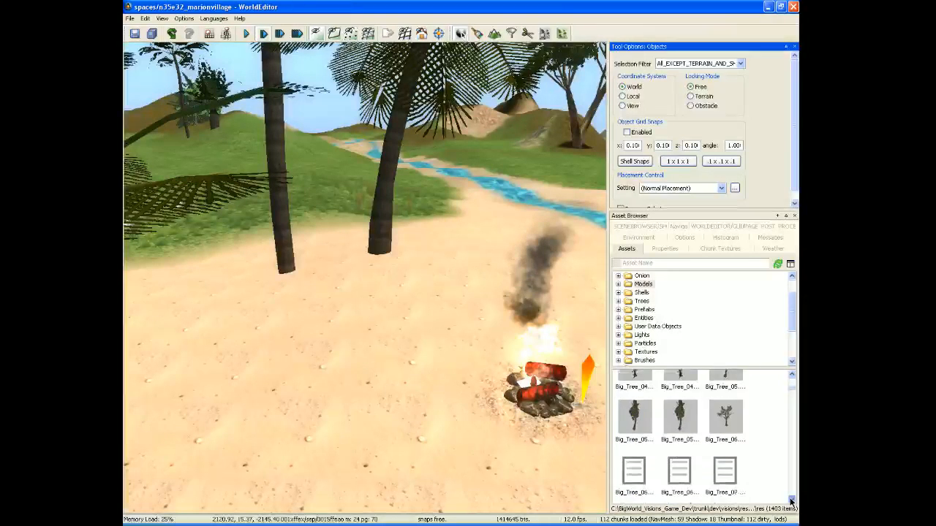
pyautogui.click(792, 500)
pyautogui.click(792, 501)
pyautogui.click(791, 501)
pyautogui.click(791, 501)
pyautogui.click(792, 500)
pyautogui.click(792, 501)
pyautogui.click(792, 501)
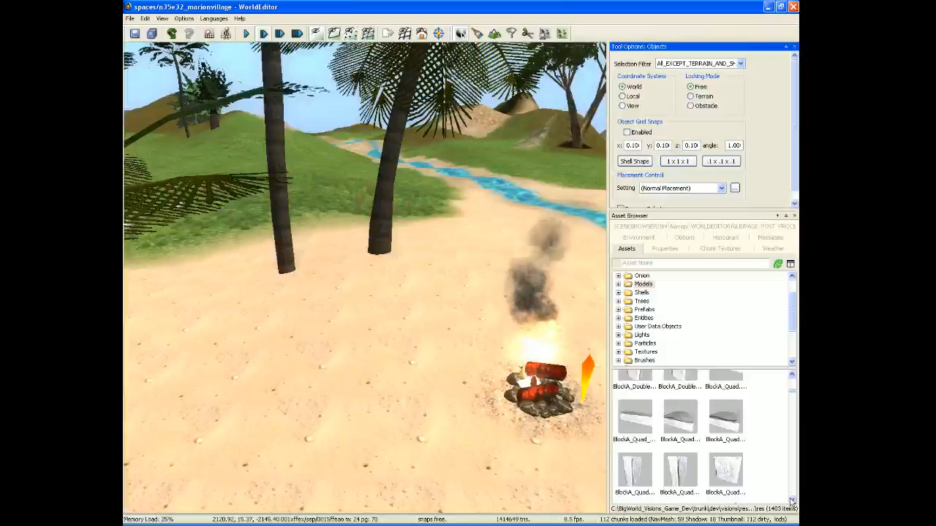
pyautogui.click(792, 500)
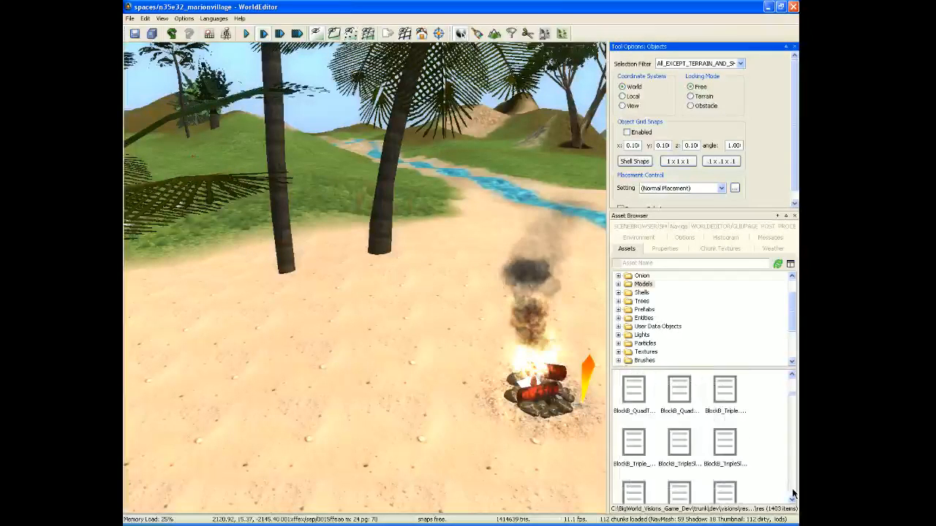
pyautogui.moveTo(794, 397); pyautogui.dragTo(793, 391)
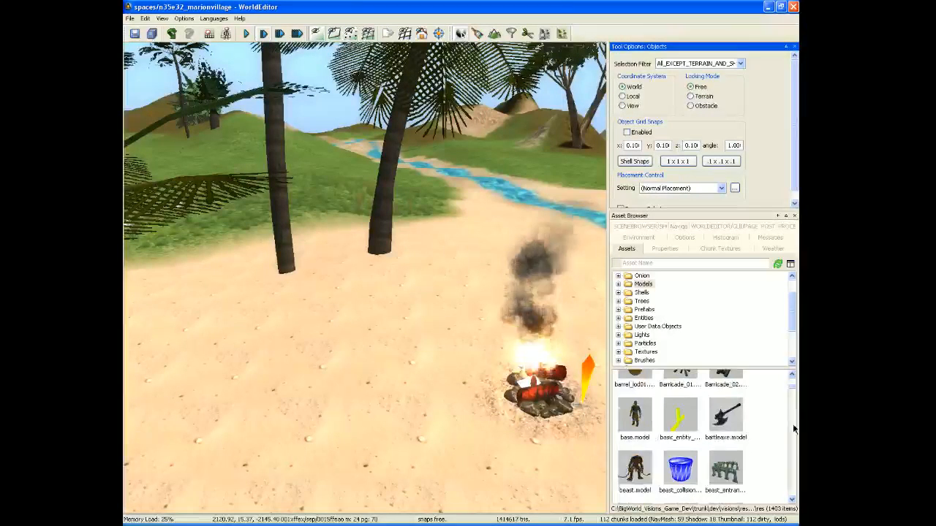
# - Pick beast.model and look further through the model library, past the chest, chili, clay oven, corn and eggplant models
pyautogui.click(635, 471)
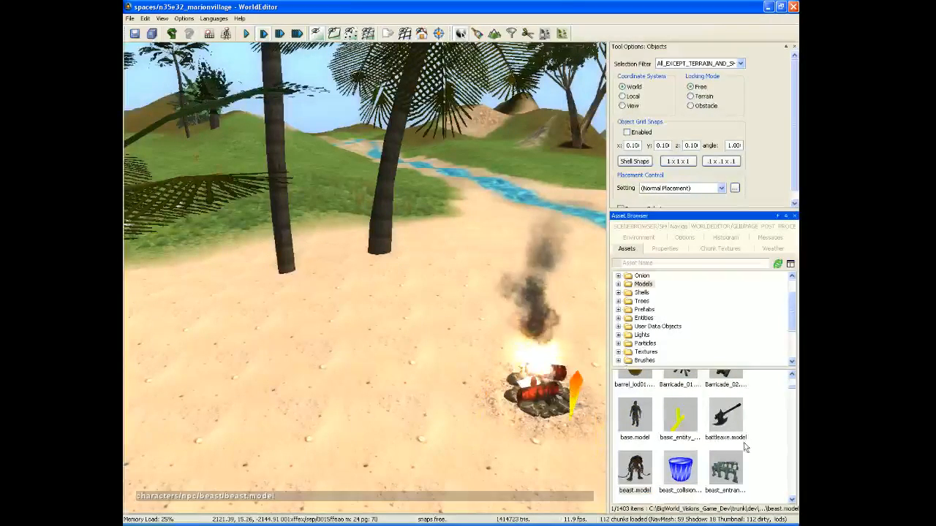
pyautogui.click(791, 495)
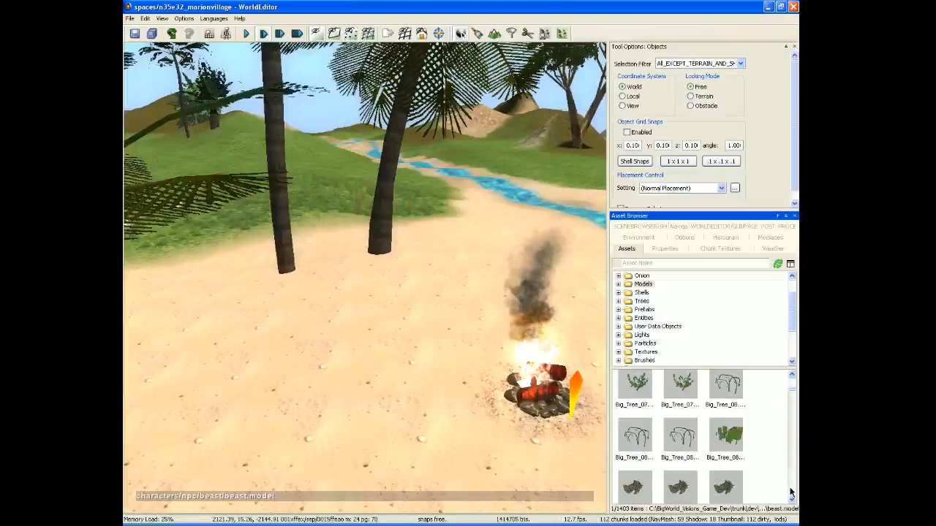
pyautogui.click(790, 491)
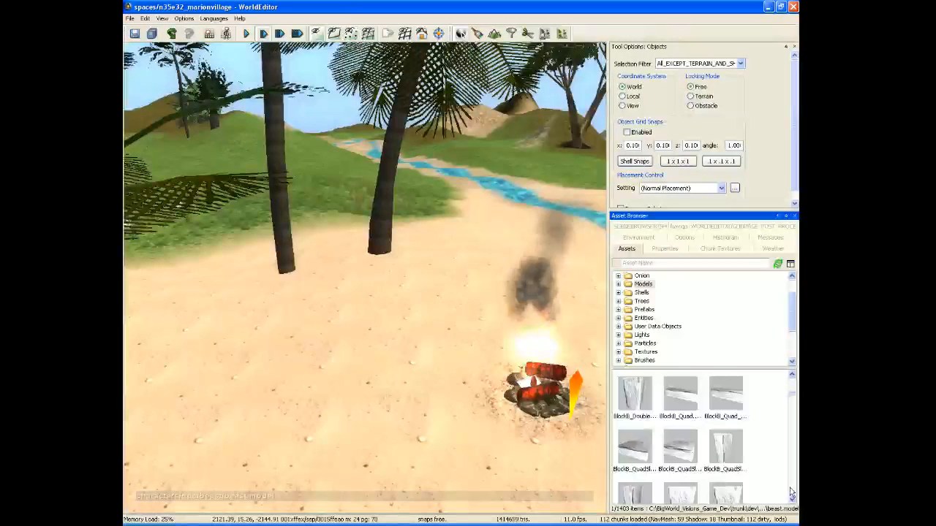
pyautogui.click(790, 492)
pyautogui.moveTo(793, 391); pyautogui.dragTo(793, 390)
pyautogui.click(793, 479)
pyautogui.click(793, 478)
pyautogui.click(793, 479)
pyautogui.click(794, 479)
pyautogui.click(793, 482)
pyautogui.click(793, 482)
pyautogui.click(793, 482)
pyautogui.click(793, 483)
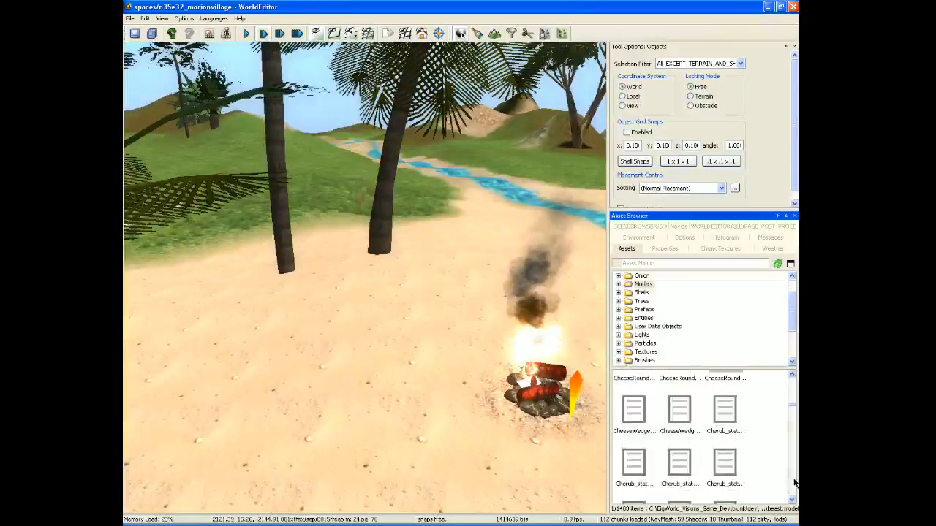
pyautogui.click(794, 481)
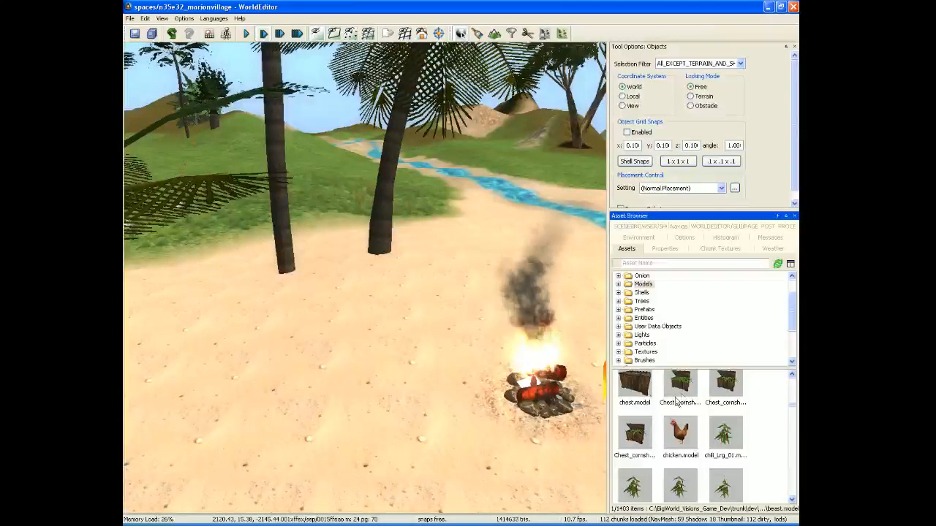
pyautogui.click(792, 476)
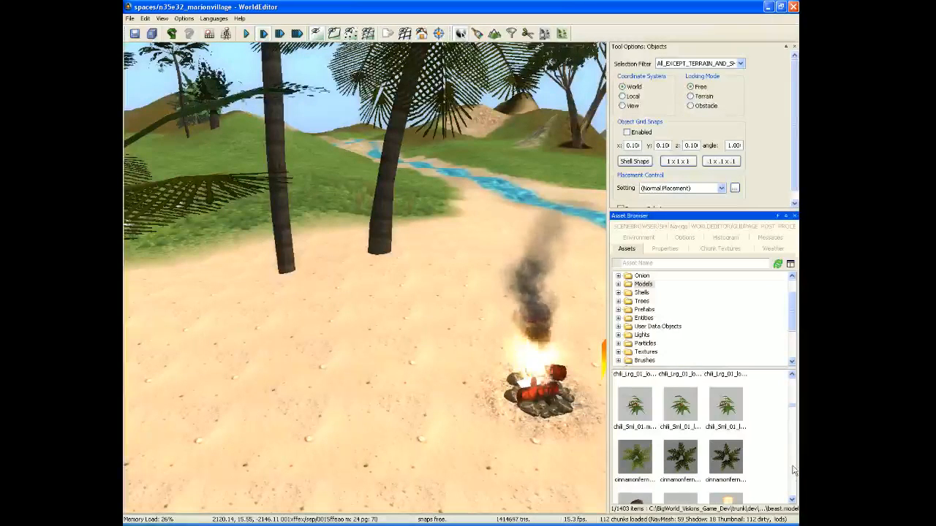
pyautogui.click(791, 476)
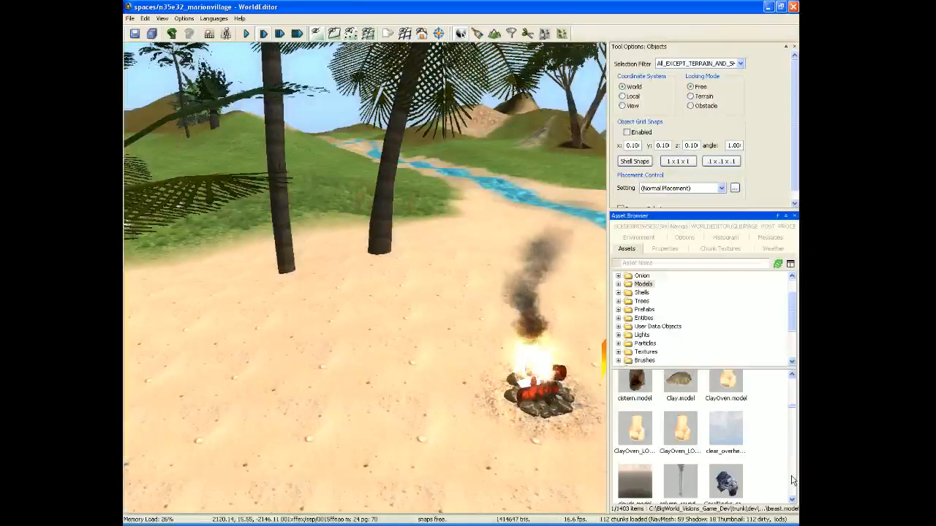
pyautogui.click(792, 480)
pyautogui.click(792, 480)
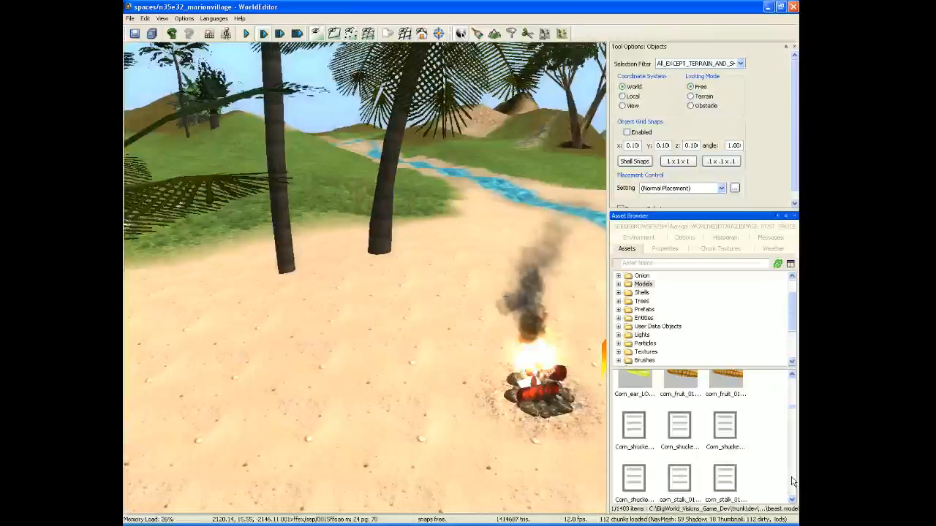
pyautogui.moveTo(791, 408); pyautogui.dragTo(794, 417)
pyautogui.click(794, 402)
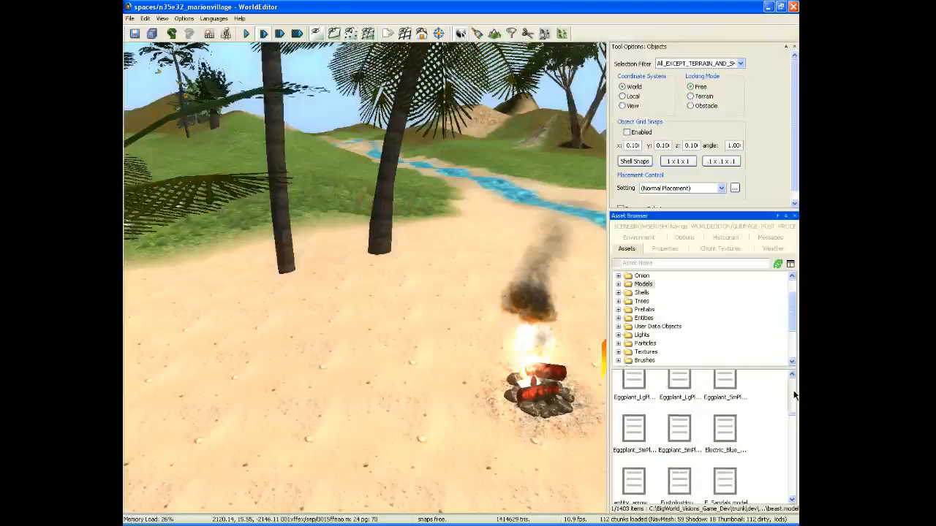
pyautogui.click(793, 395)
pyautogui.click(794, 394)
# - Select the farther locust log spawn point on the beach by the stream and clone it onto the sand near the shoreline
pyautogui.moveTo(428, 400); pyautogui.dragTo(545, 377, button='right')
pyautogui.press('w')
pyautogui.click(396, 333)
pyautogui.moveTo(398, 340); pyautogui.dragTo(414, 388)
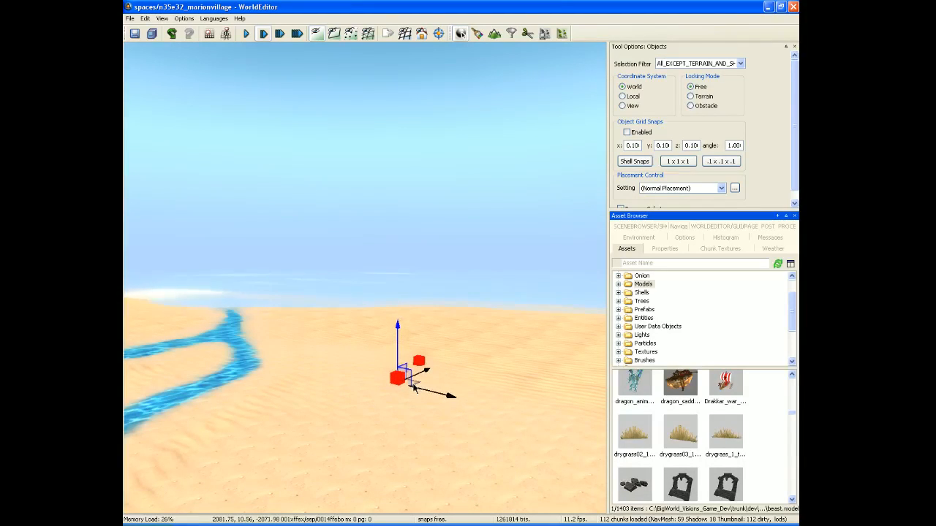
pyautogui.click(420, 362)
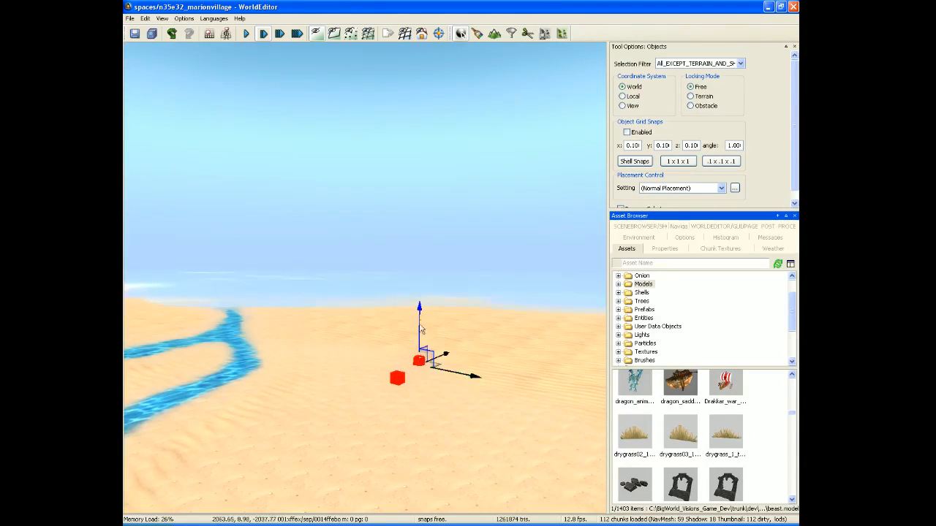
pyautogui.press('w')
pyautogui.moveTo(420, 309); pyautogui.dragTo(397, 399, button='right')
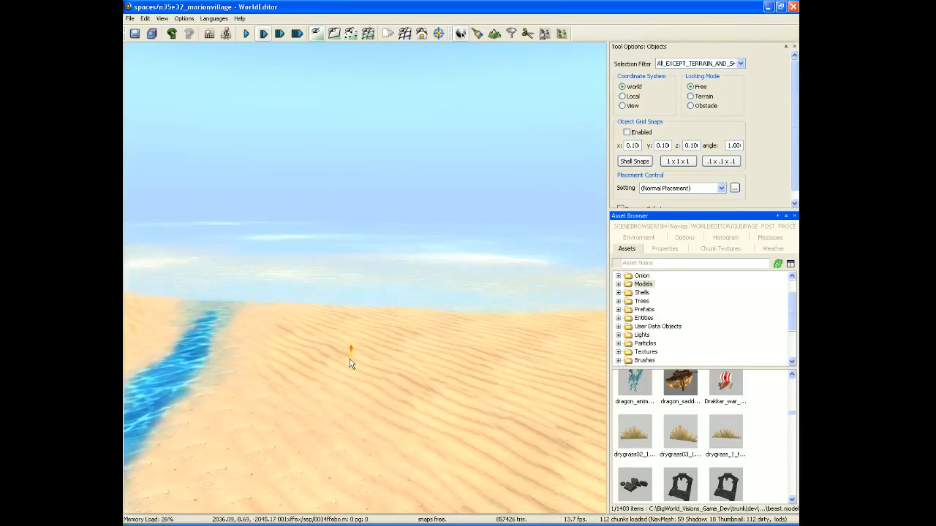
pyautogui.hotkey('ctrl', 'v')
# - Move the cloned spawn point into the shallow water at the shoreline, at about X 2020.4, Y 7.8, Z -2031.0
pyautogui.moveTo(372, 378); pyautogui.dragTo(390, 408, button='right')
pyautogui.press('w')
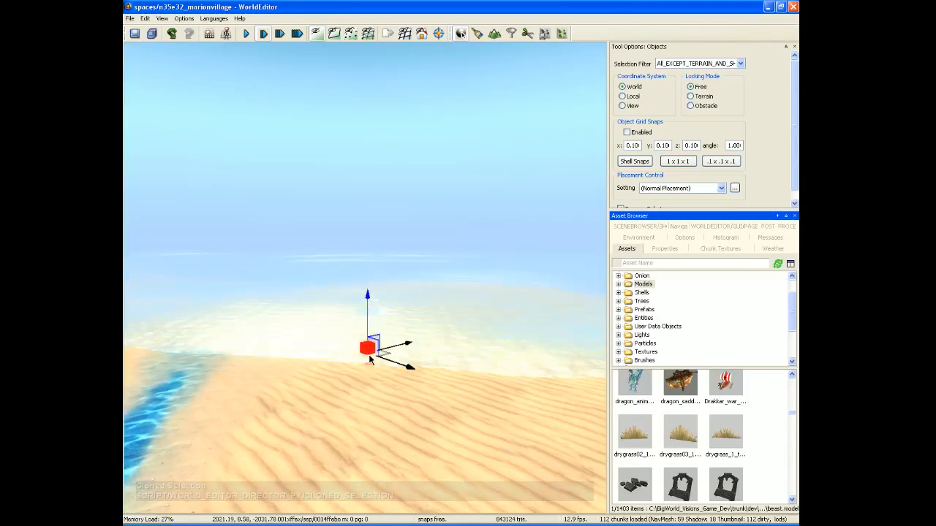
pyautogui.press('w')
pyautogui.moveTo(374, 375); pyautogui.dragTo(370, 339, button='right')
pyautogui.moveTo(358, 302); pyautogui.dragTo(367, 282)
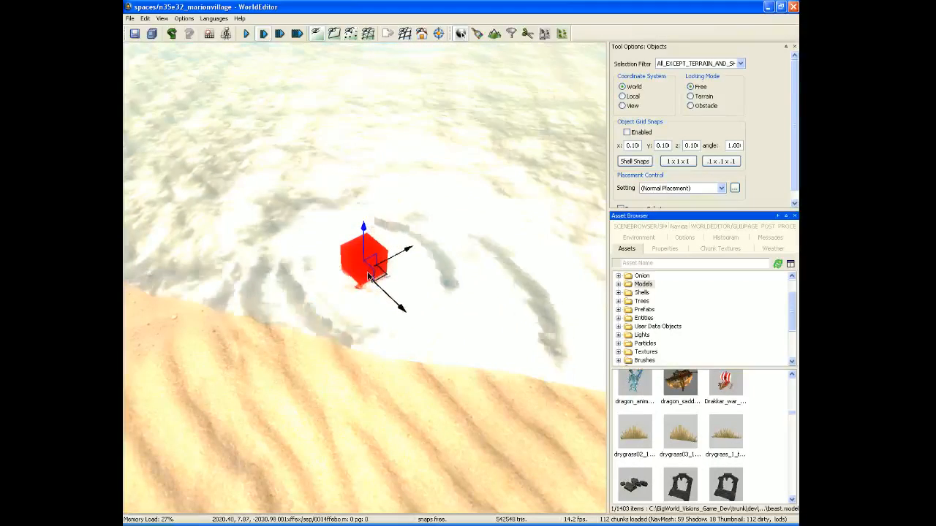
# - Set the cloned spawn point's spawnName to crab and save the map
pyautogui.click(673, 251)
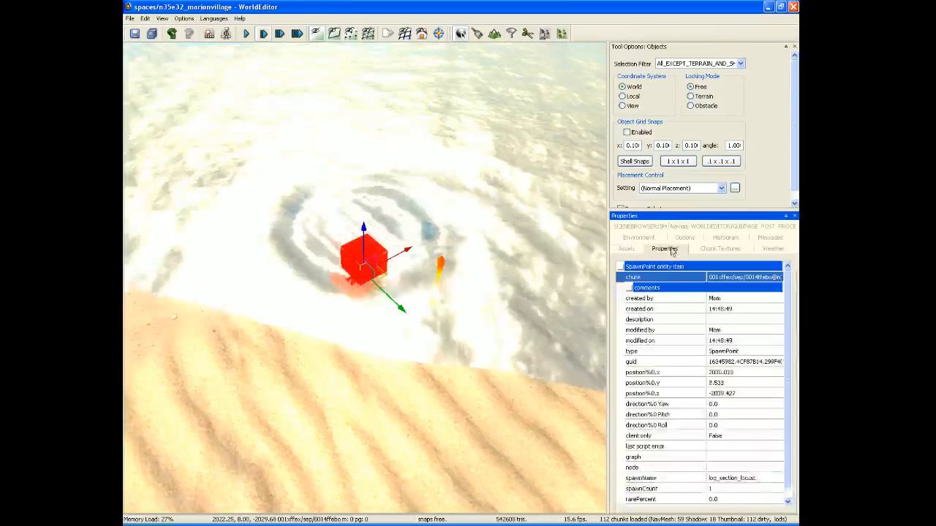
pyautogui.click(756, 479)
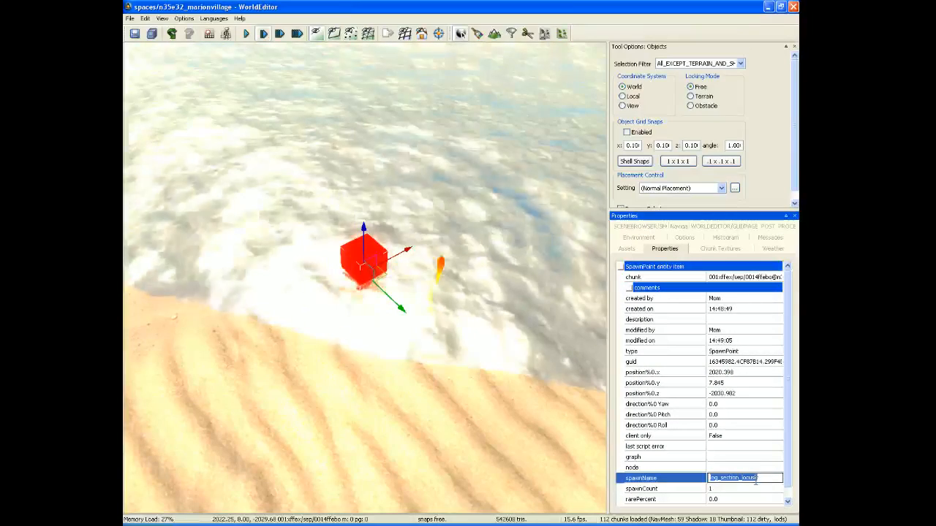
pyautogui.write('crab')
pyautogui.press('Return')
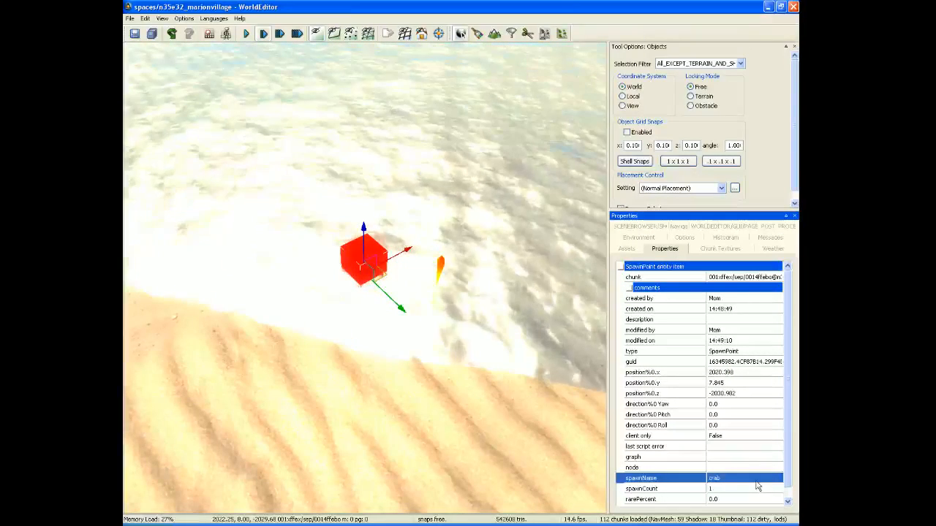
pyautogui.click(135, 34)
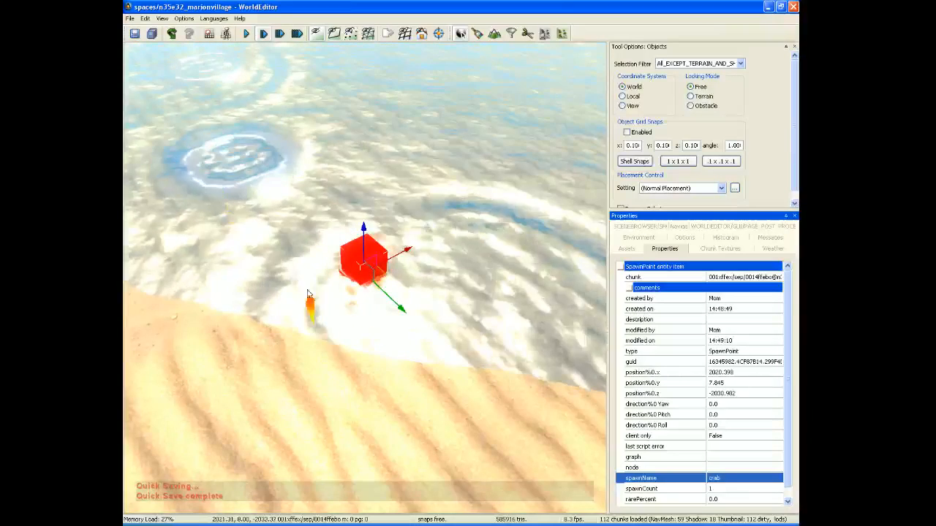
# - Switch to Windows Explorer and start an SVN commit of the visions res folder with the message "Added a small fire scene to the"
pyautogui.click(131, 19)
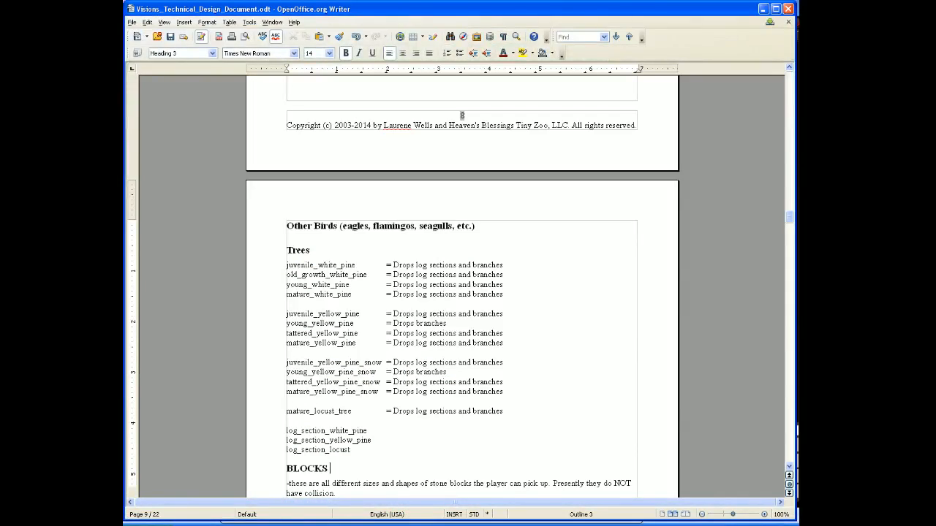
pyautogui.hotkey('alt', 'Tab')
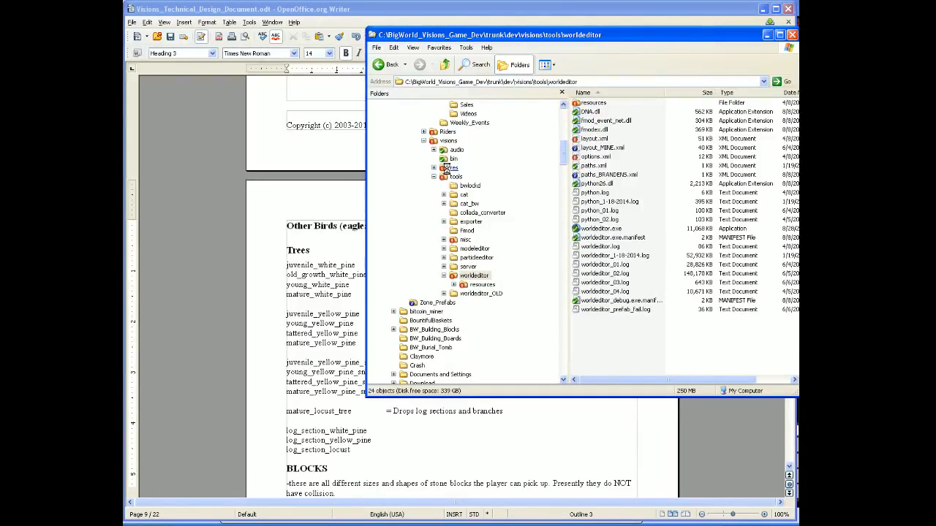
pyautogui.rightClick(444, 168)
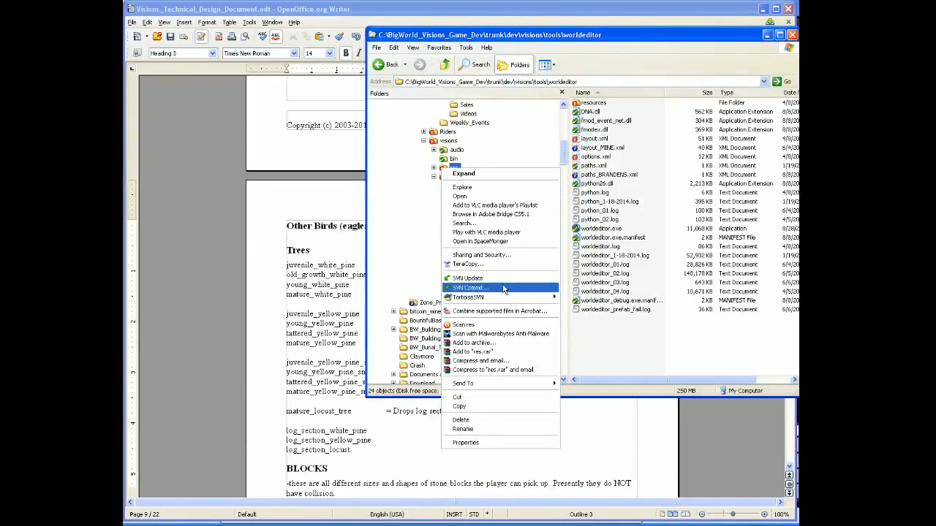
pyautogui.click(501, 288)
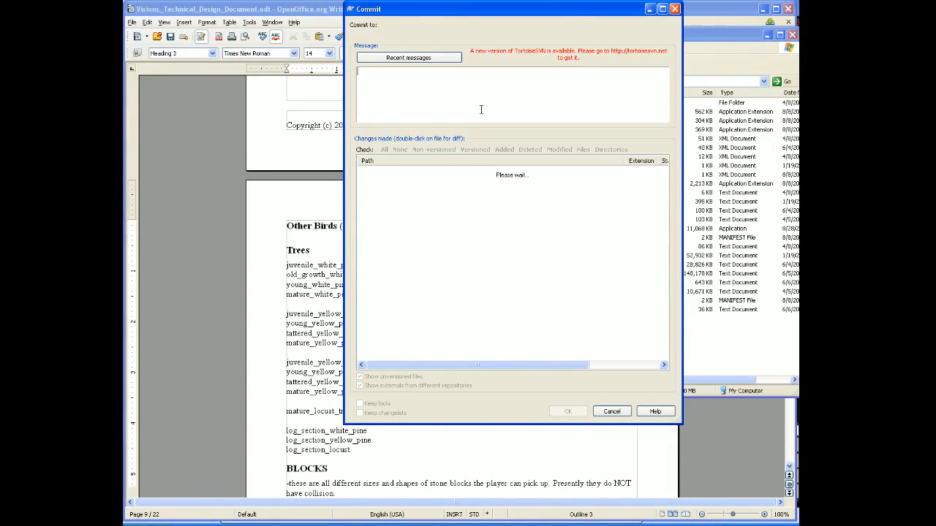
pyautogui.write('Added a small fire')
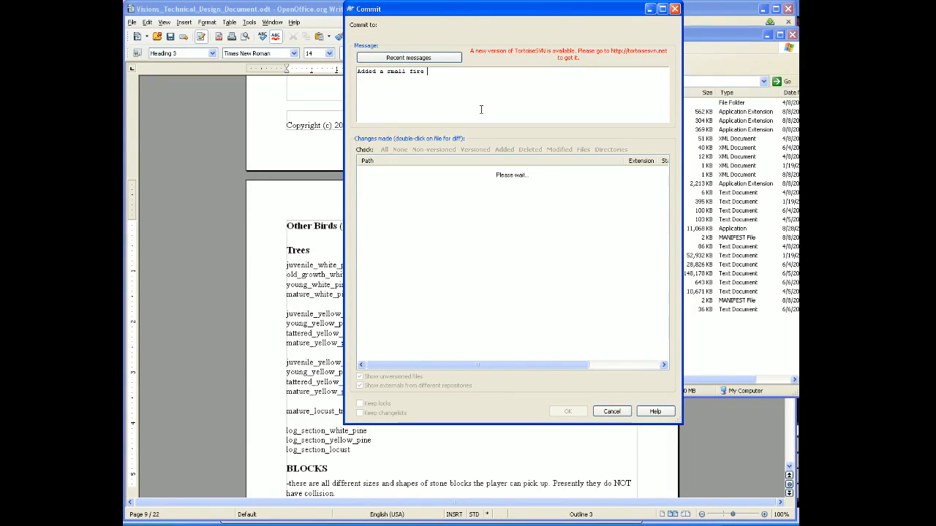
pyautogui.write(' scene to the')
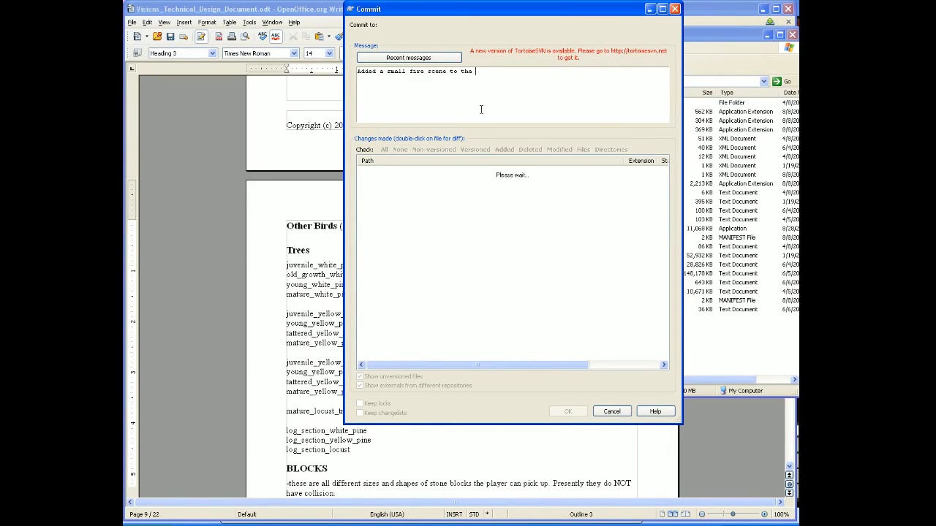